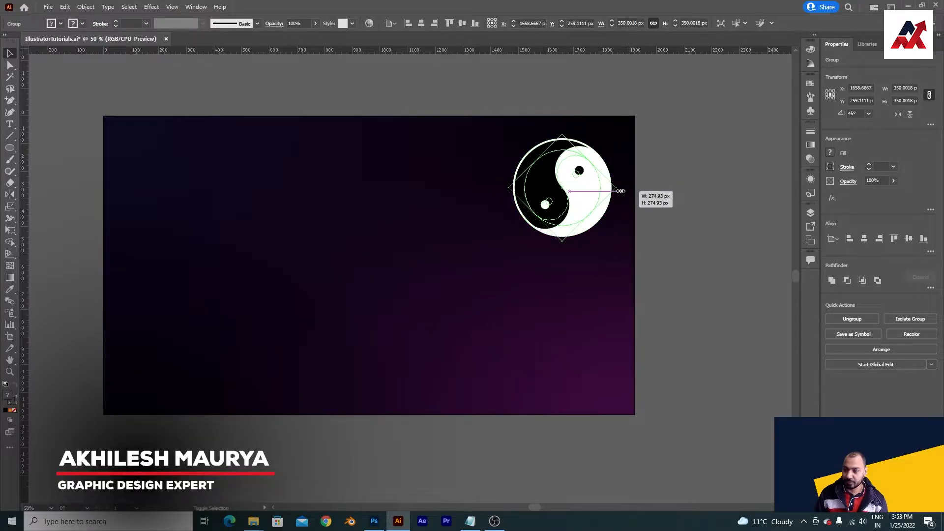
left_click(550, 261)
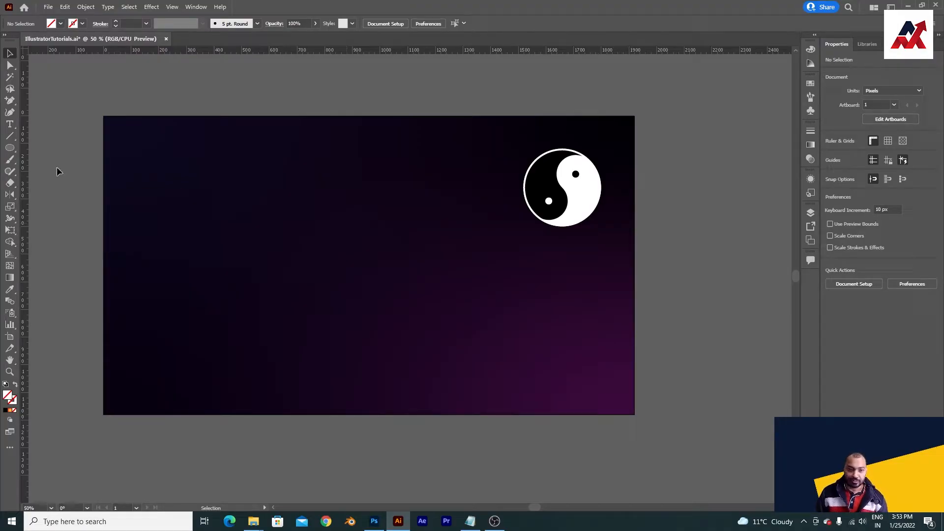
left_click_drag(616, 142, 483, 237)
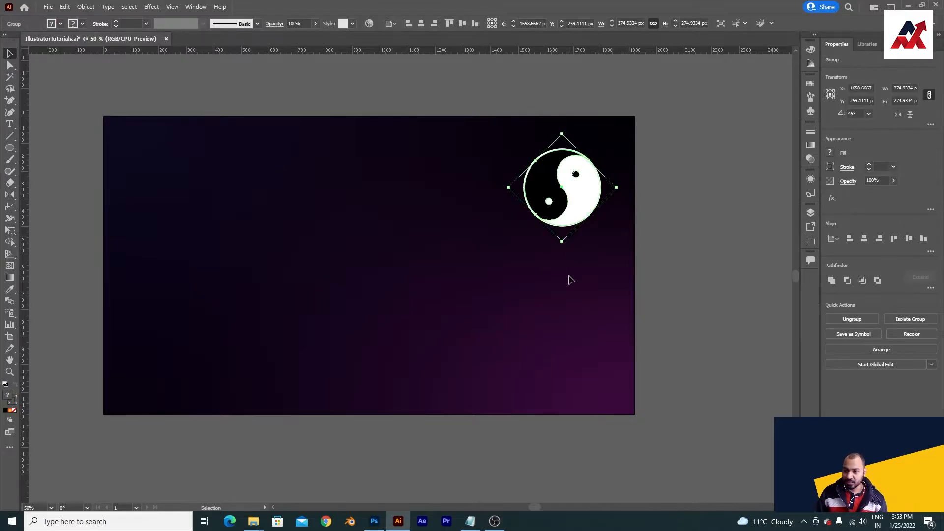
left_click(571, 275)
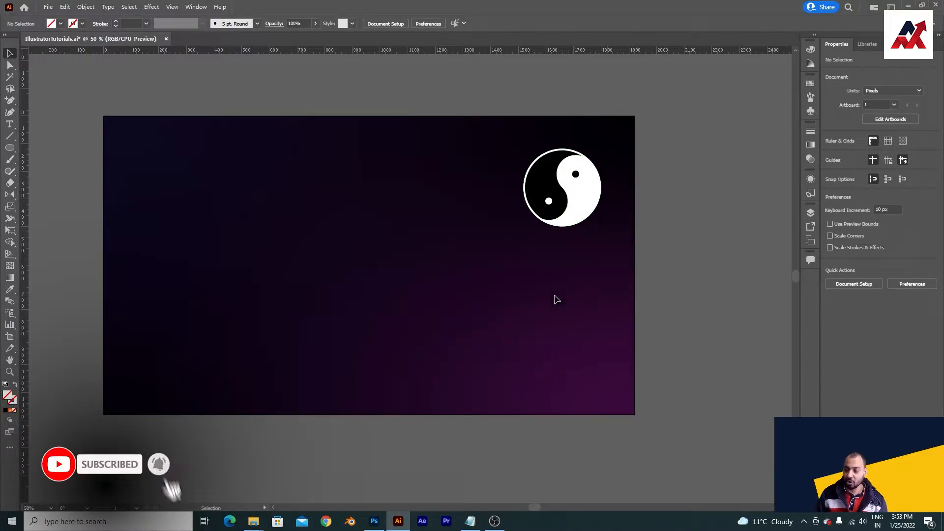
Step: Draw a circle about 521 px in diameter near the middle of the artboard with the Ellipse tool
left_click(11, 149)
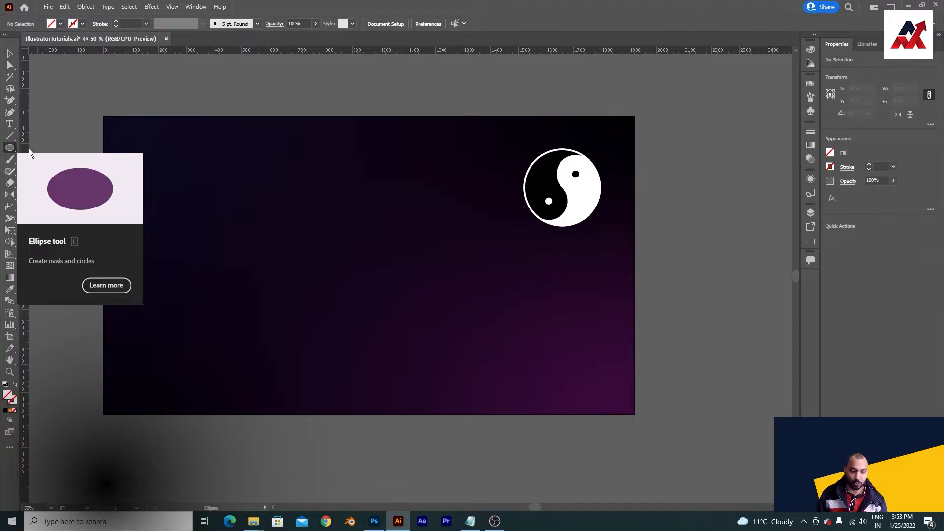
left_click_drag(274, 190, 406, 335)
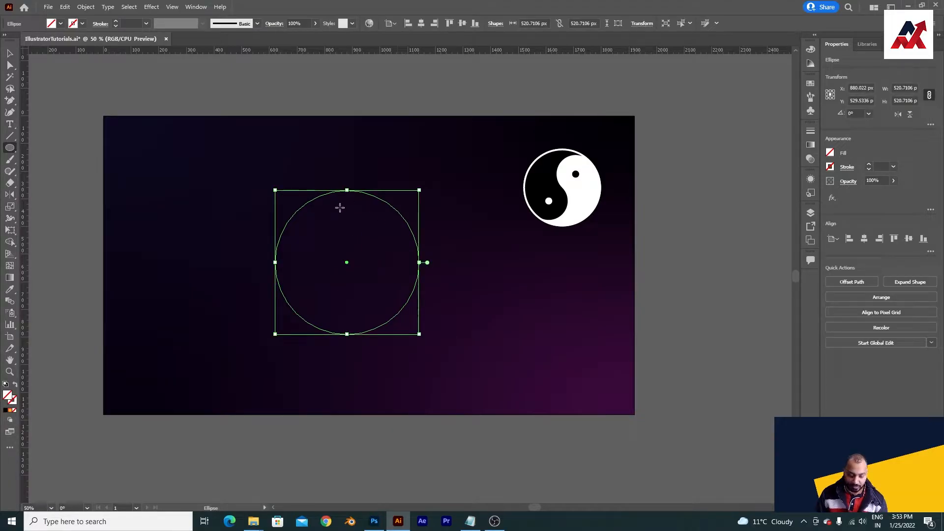
key("v")
Step: Set the circle's width and height to 500 px, keeping the proportions constrained
left_click_drag(445, 176, 350, 268)
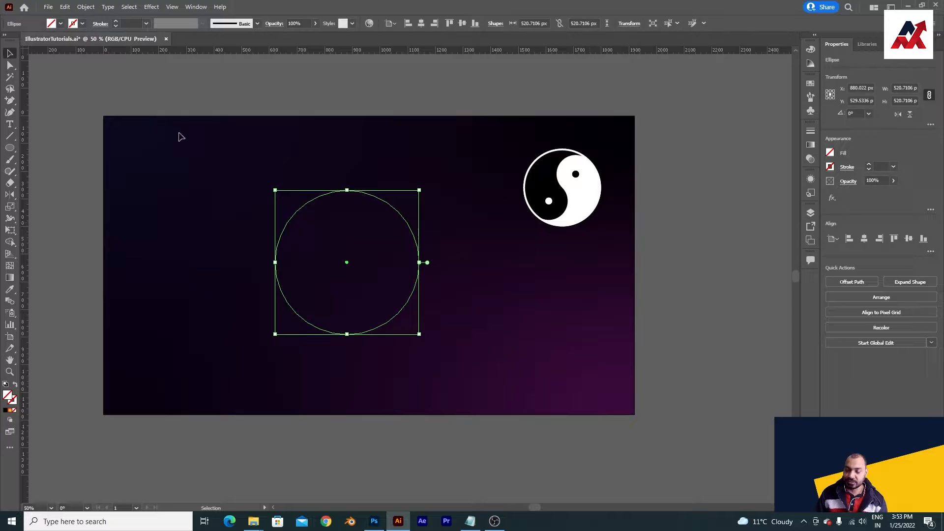
left_click(487, 313)
left_click_drag(464, 347, 304, 227)
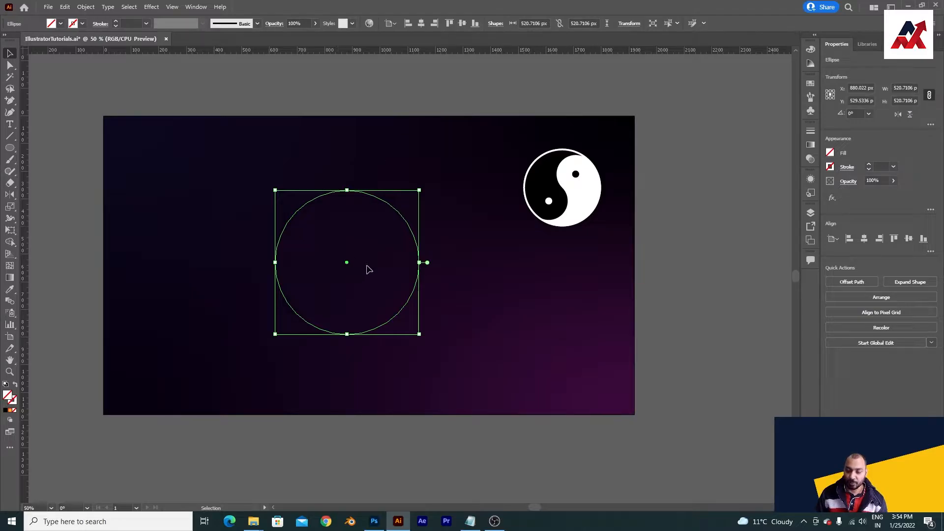
left_click(623, 23)
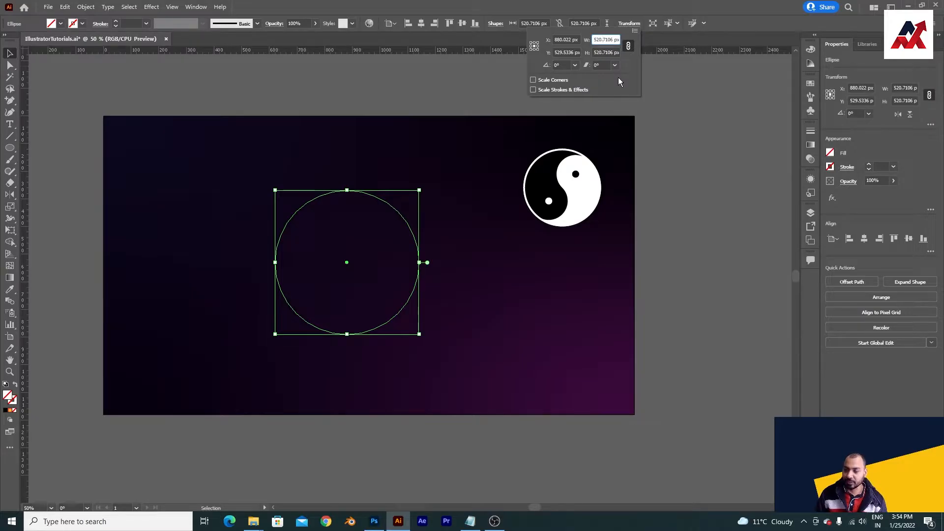
key("ctrl+a")
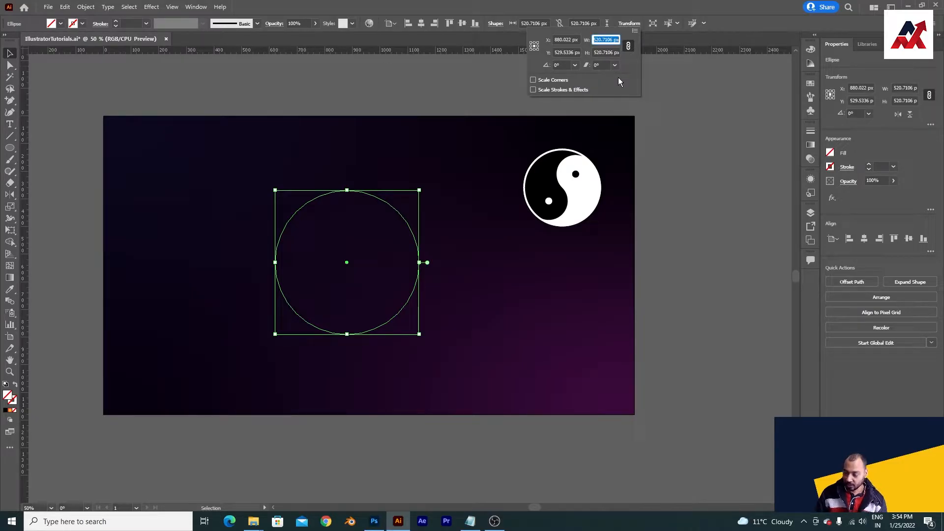
type("500")
key("Return")
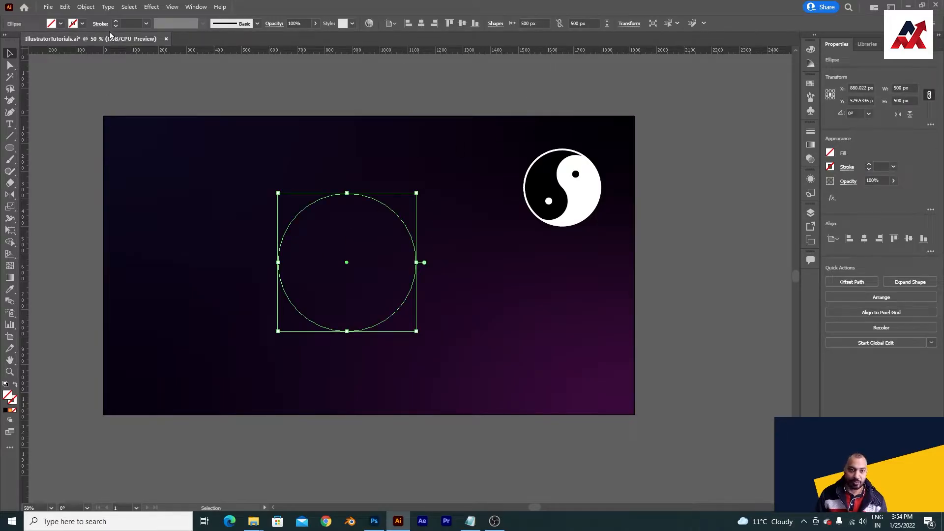
Step: Give the 500 px circle a white stroke with a weight of 2 pt
left_click(83, 24)
left_click(18, 42)
left_click(367, 173)
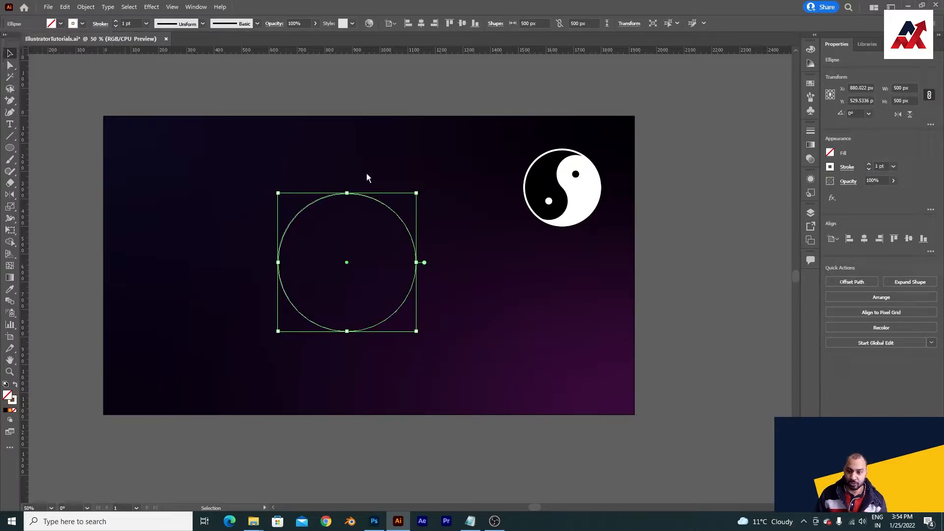
left_click(450, 197)
left_click_drag(448, 212, 329, 266)
left_click(129, 23)
type("2")
key("Return")
scroll(422, 211, "up", 1)
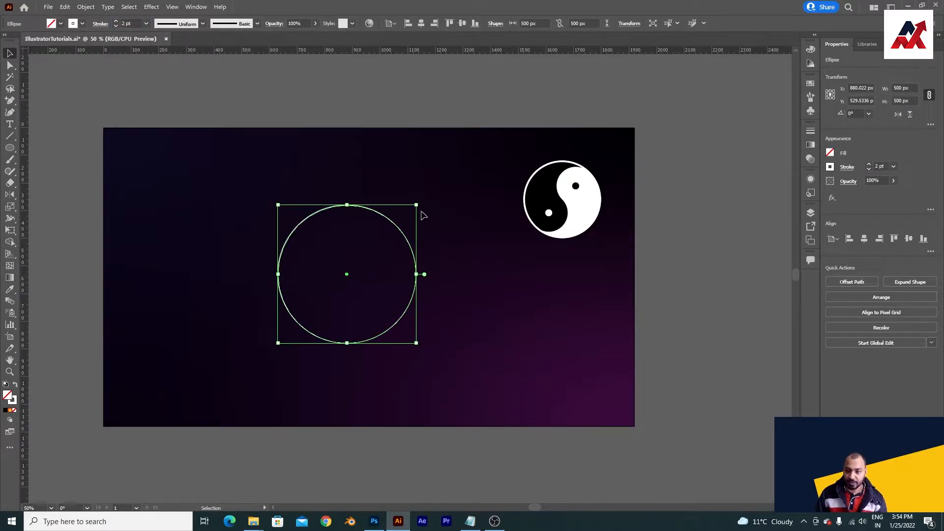
left_click(437, 243)
scroll(438, 243, "up", 2)
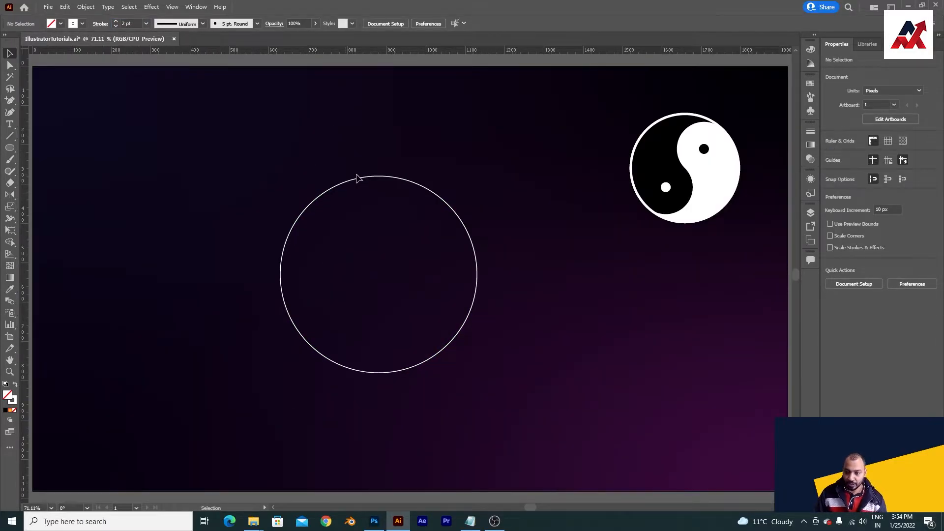
Step: Duplicate the large circle in place and move the copy horizontally to the right, to about X 1063 px
left_click_drag(435, 163, 348, 213)
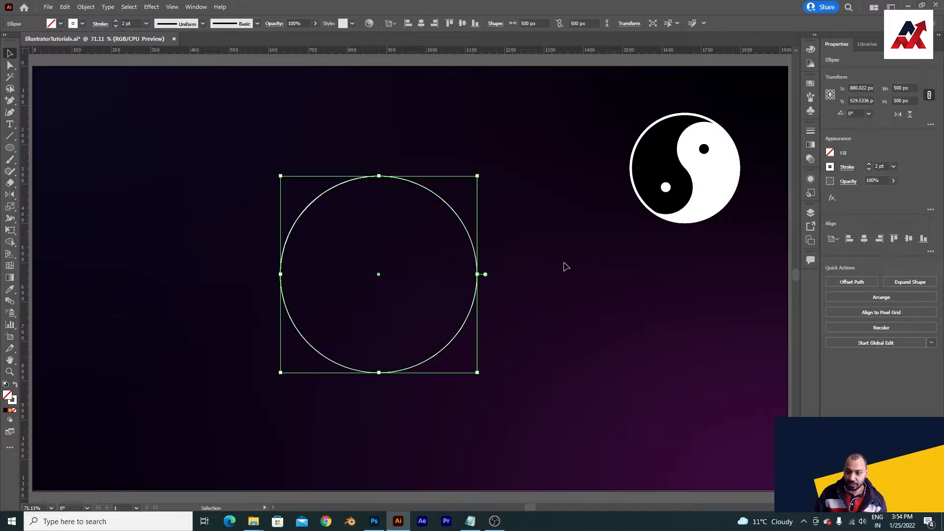
left_click(65, 7)
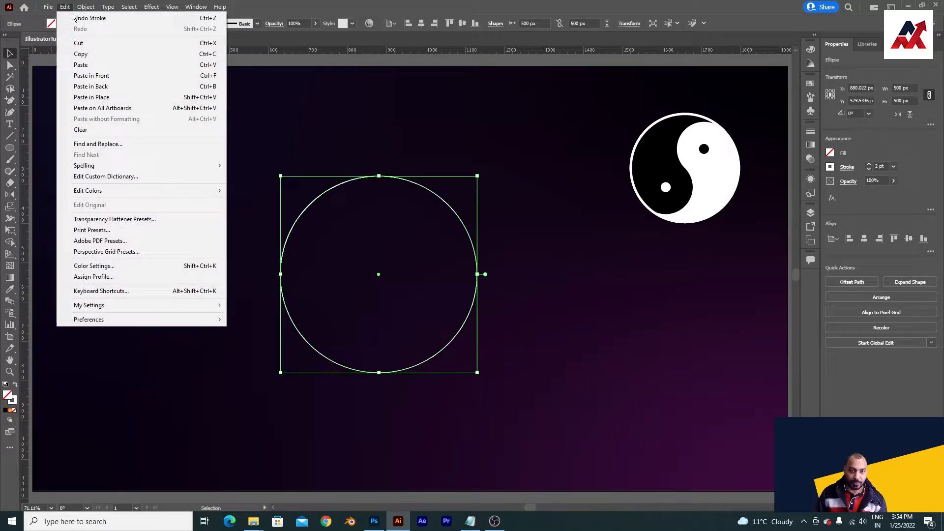
left_click(81, 54)
left_click(65, 7)
left_click(103, 97)
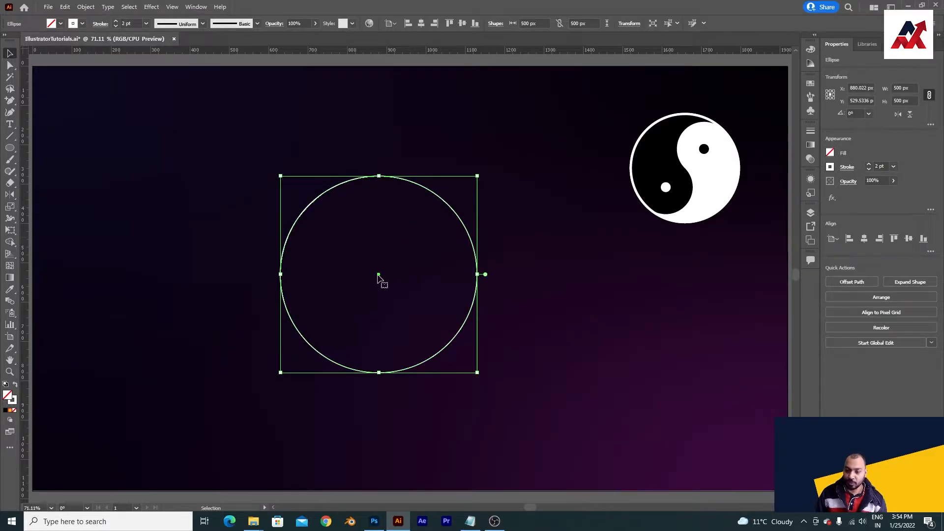
left_click_drag(378, 277, 450, 275)
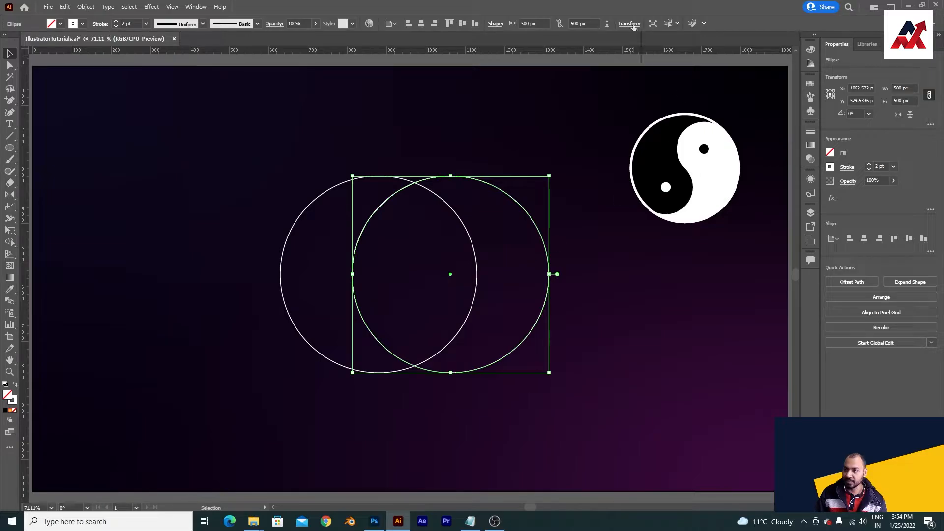
Step: Set the copied circle's width and height to 250 px with proportions constrained
left_click(629, 23)
left_click(600, 39)
type("2")
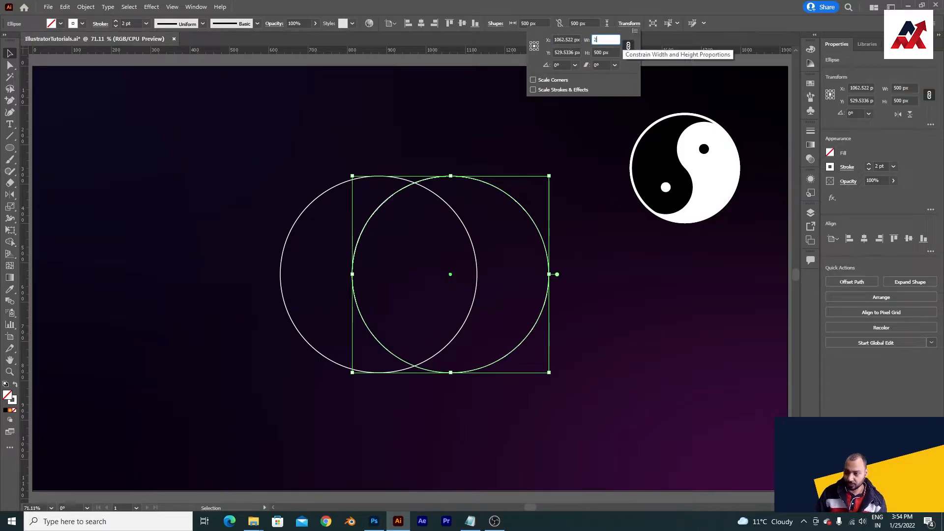
type("50")
key("Return")
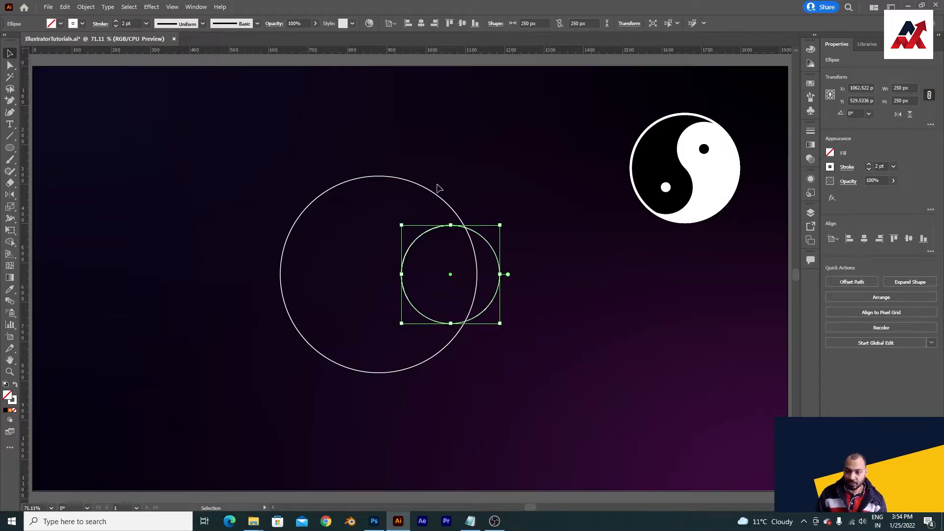
Step: Move the 250 px circle inside the large circle so it touches its left edge, with Smart Guides on
left_click_drag(451, 274, 330, 275)
left_click(172, 7)
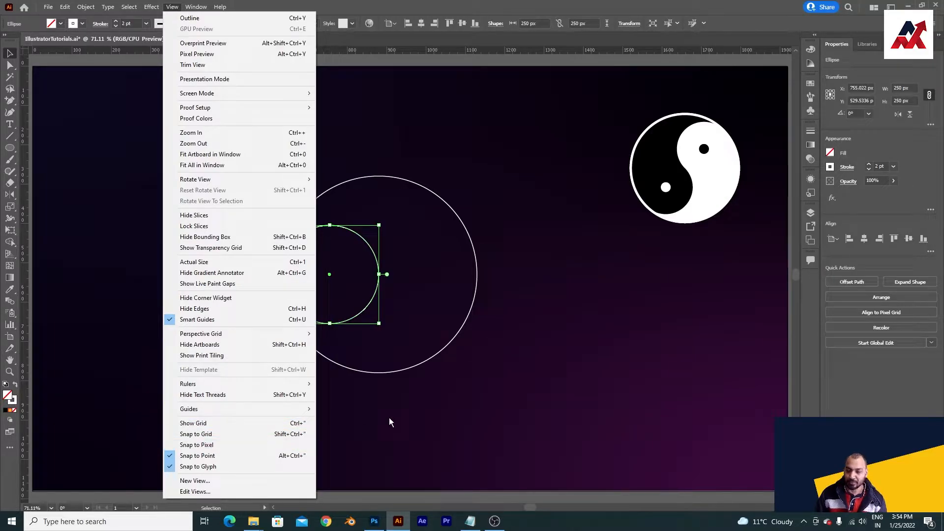
left_click(452, 388)
left_click(451, 390)
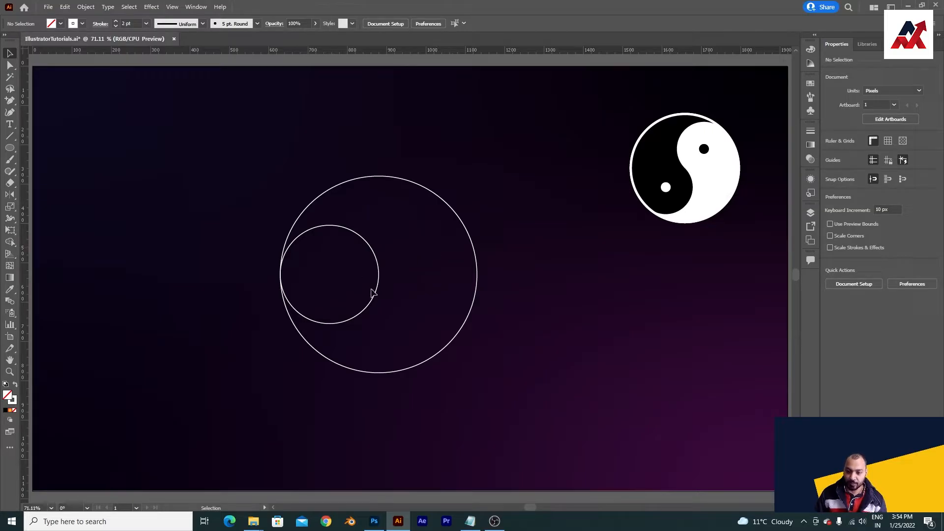
left_click(330, 275)
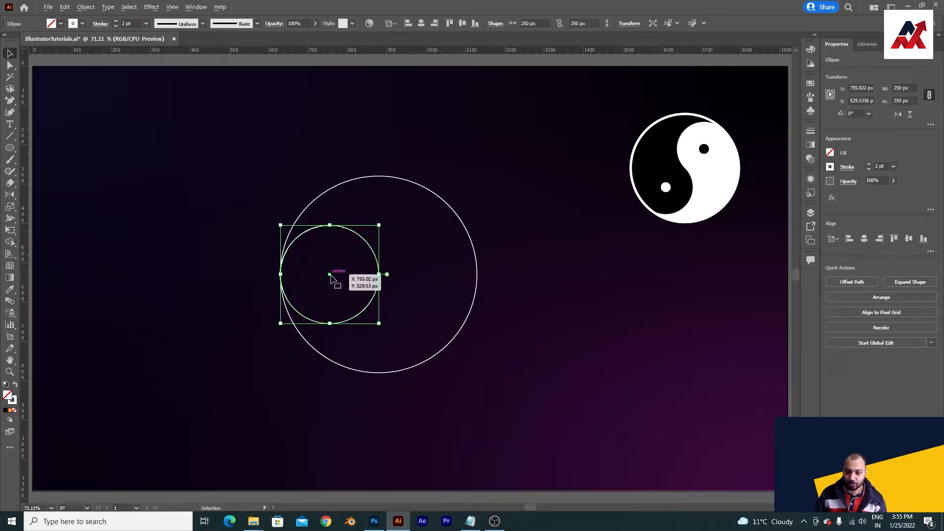
left_click_drag(330, 276, 358, 274)
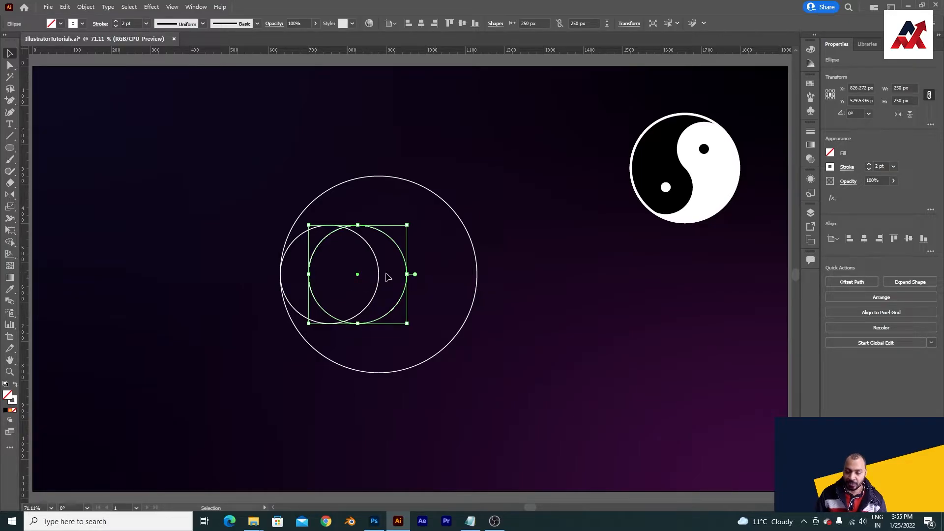
key("ctrl+z")
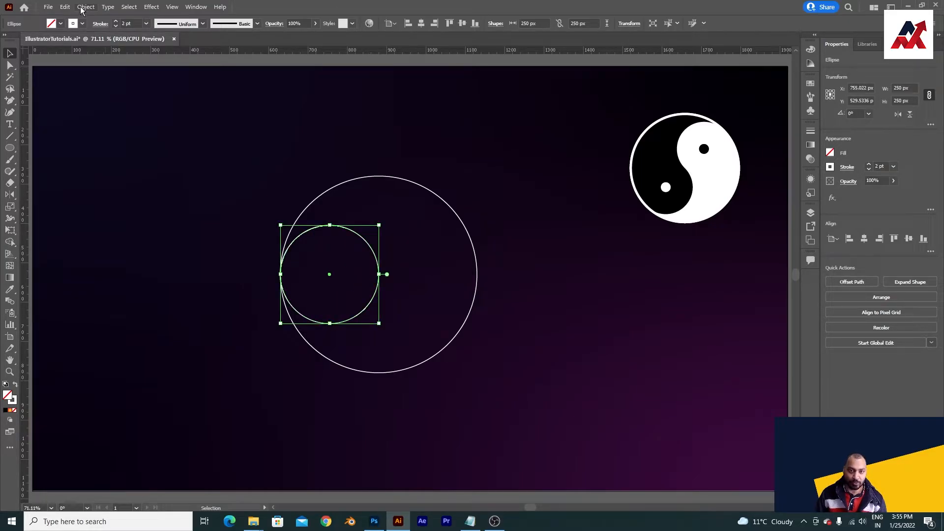
Step: Copy the small circle and paste the duplicate in place
left_click(82, 8)
mouse_move(65, 6)
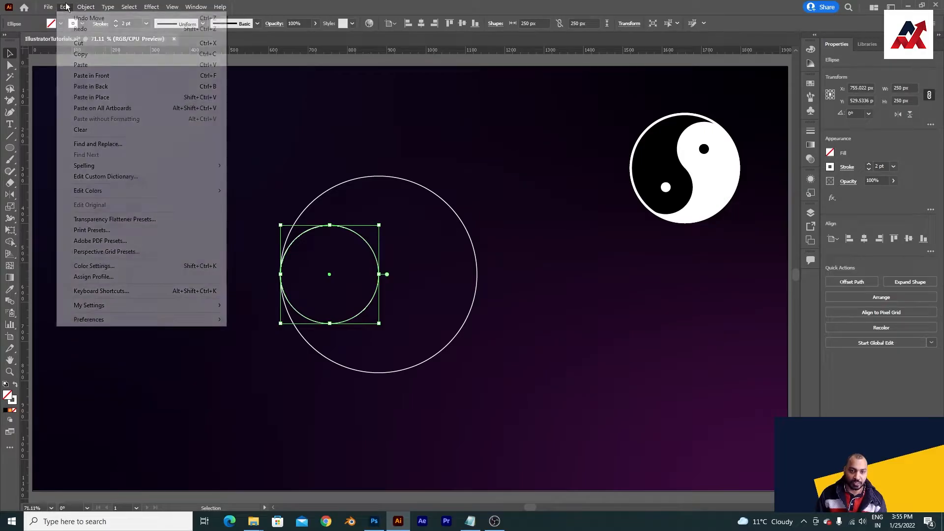
left_click(91, 55)
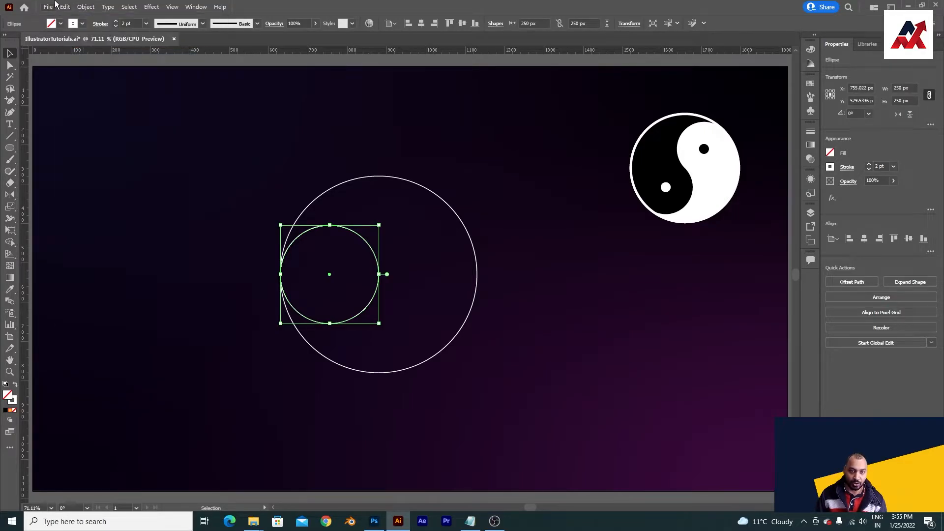
left_click(65, 7)
left_click(100, 99)
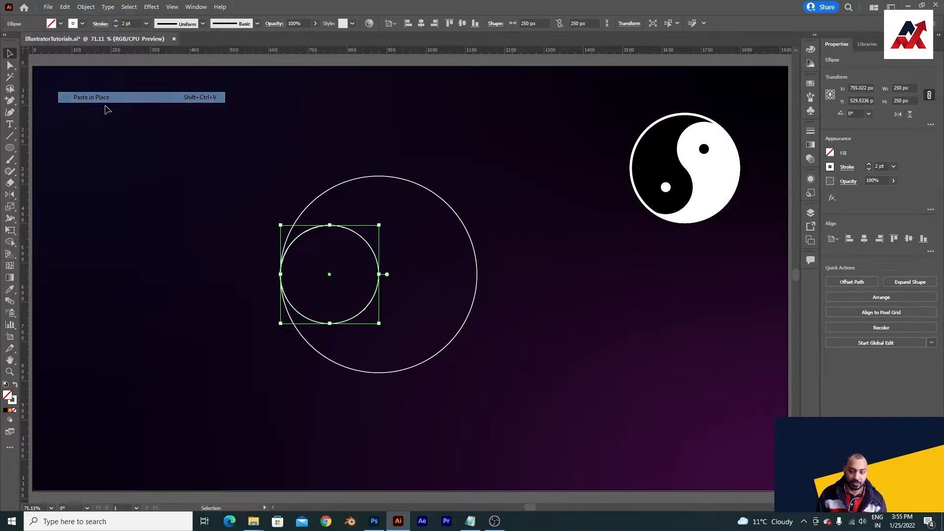
Step: Align the duplicated small circle to the right edge of the large circle, using the large circle as key object
left_click(441, 200, "shift")
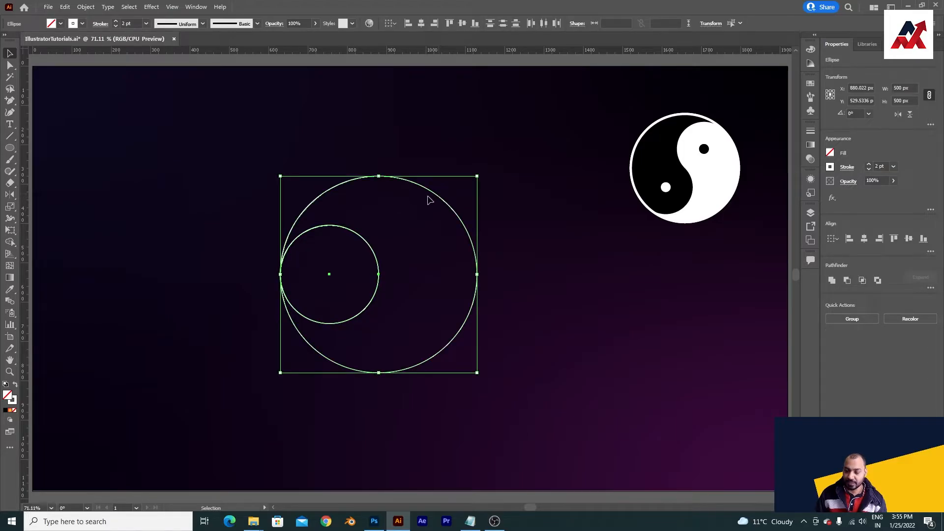
left_click(435, 197)
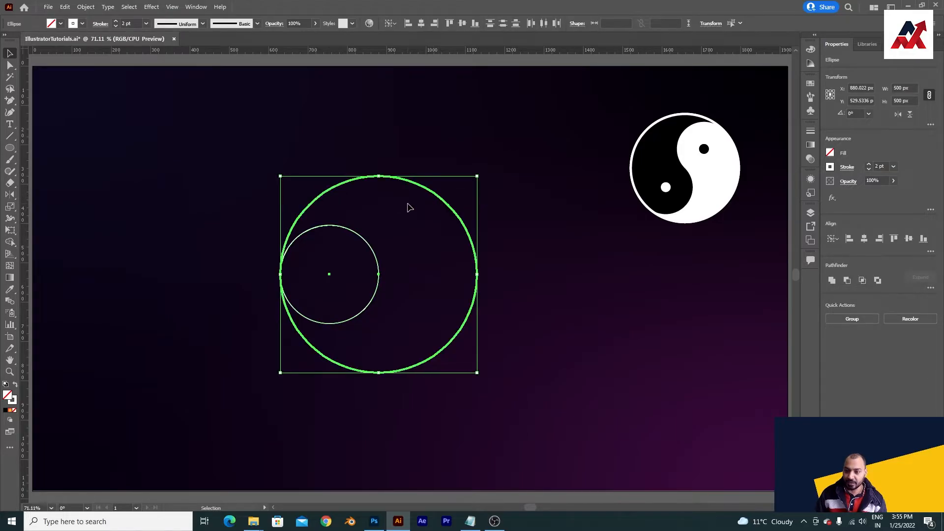
left_click(434, 23)
left_click(498, 274)
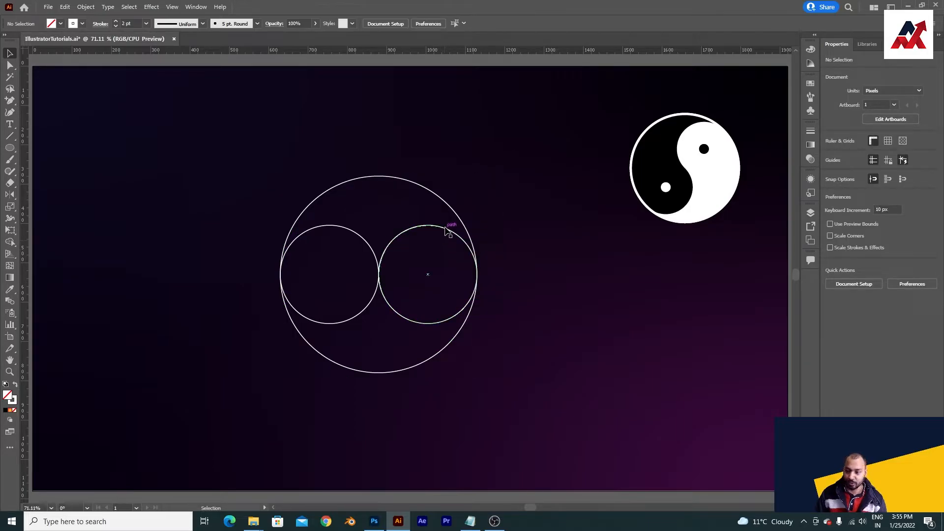
left_click(449, 227)
mouse_move(431, 275)
left_mouse_down()
mouse_move(367, 277)
mouse_move(428, 277)
left_mouse_up()
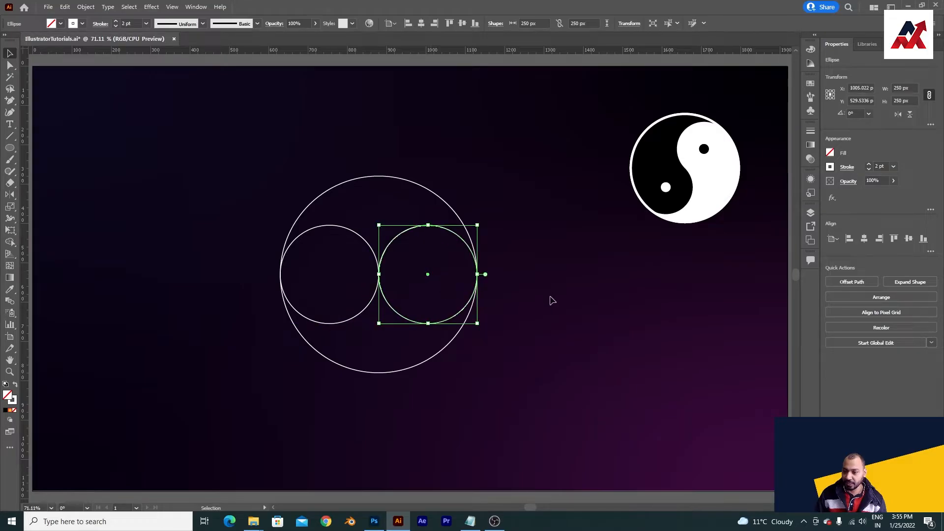
left_click(536, 288)
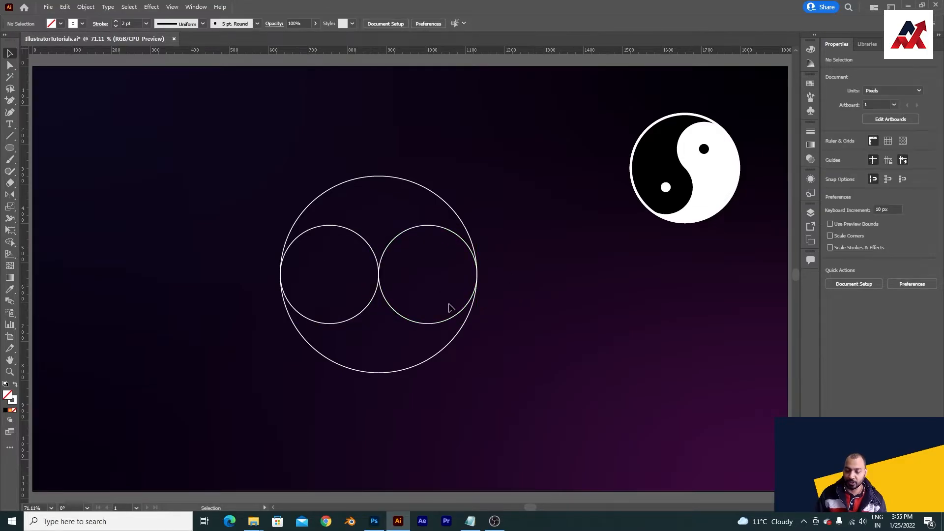
Step: Copy the left 250 px circle and paste the duplicate in place
key("z")
left_click(408, 288)
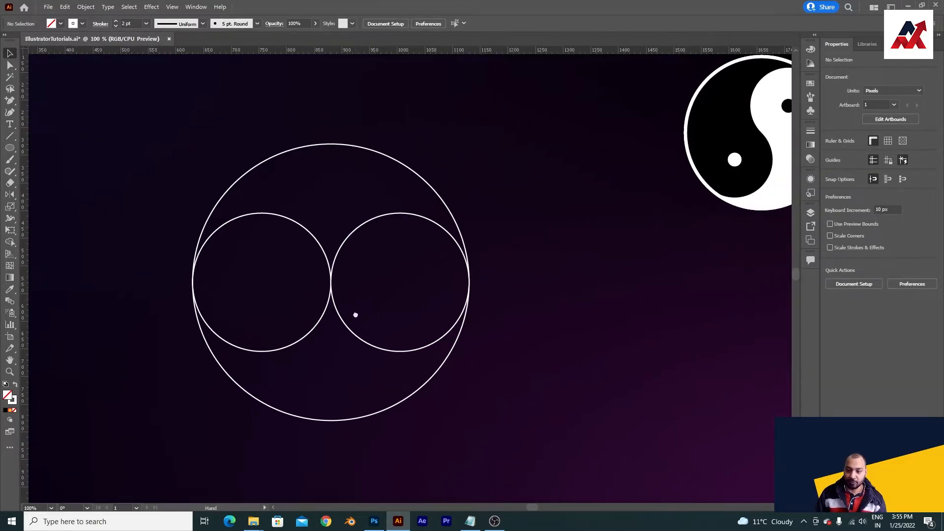
left_click(317, 237)
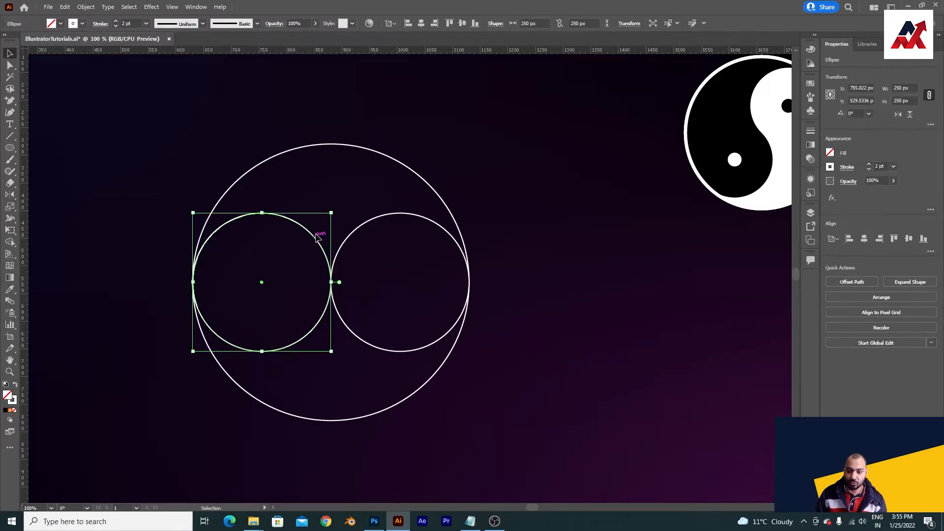
left_click(86, 7)
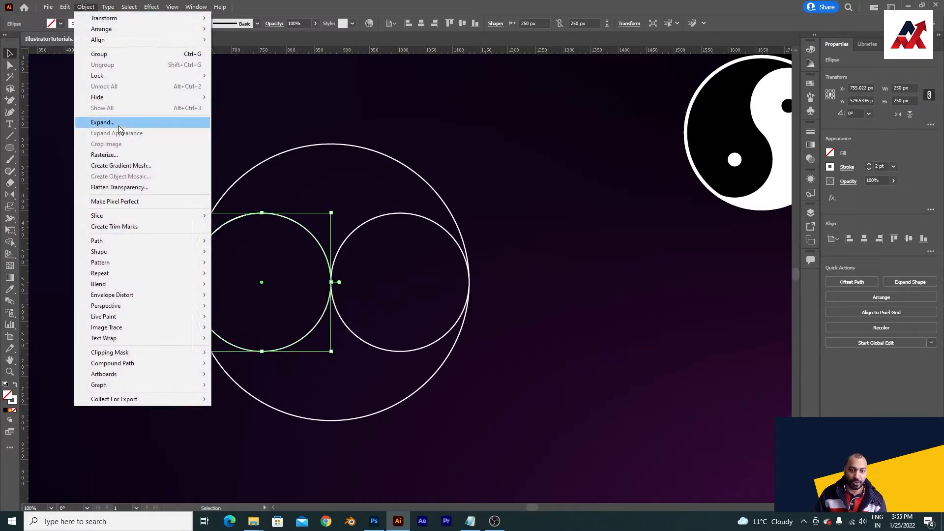
left_click(65, 7)
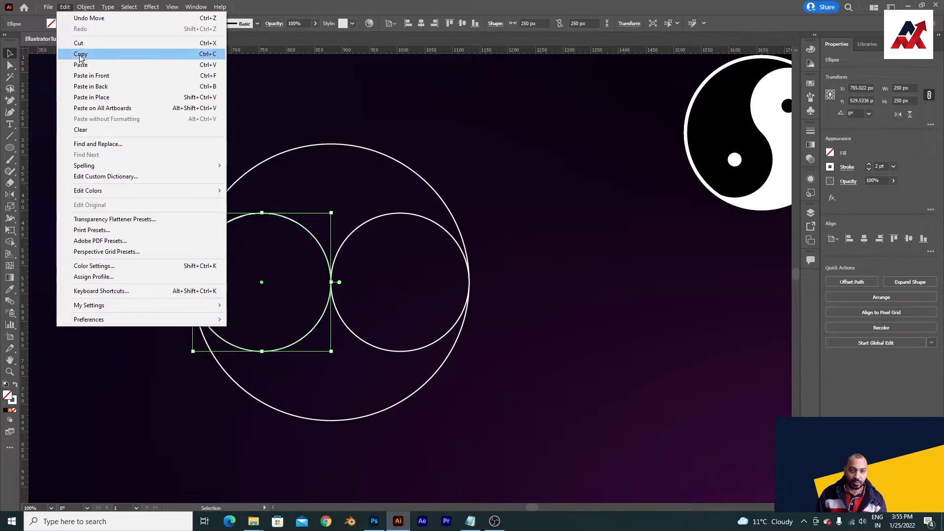
left_click(80, 54)
left_click(65, 7)
left_click(103, 102)
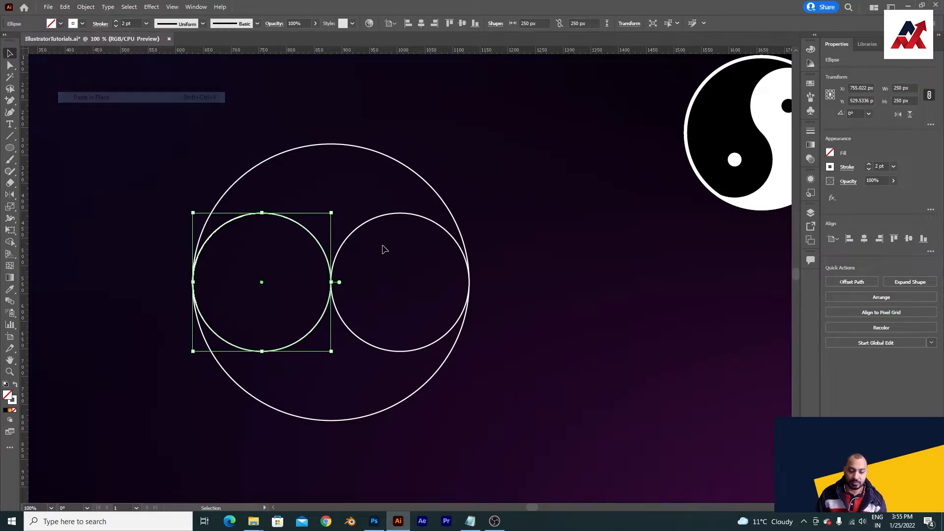
Step: Scale the pasted circle down proportionally around its centre to about 66 px
left_click_drag(331, 213, 280, 265)
key("ctrl+z")
left_click(134, 266)
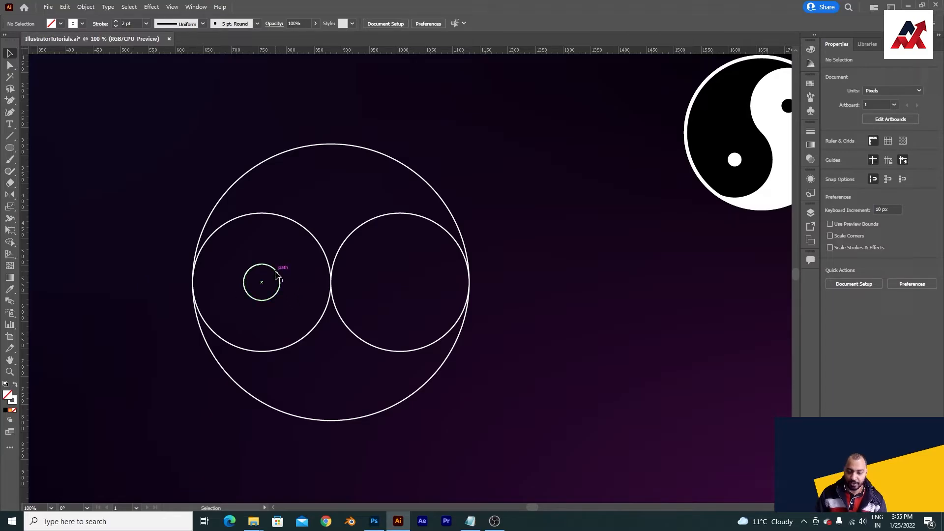
Step: Duplicate the small circle into the right 250 px circle and centre it horizontally there, using the 250 px circle as key object
left_click_drag(275, 271, 391, 271)
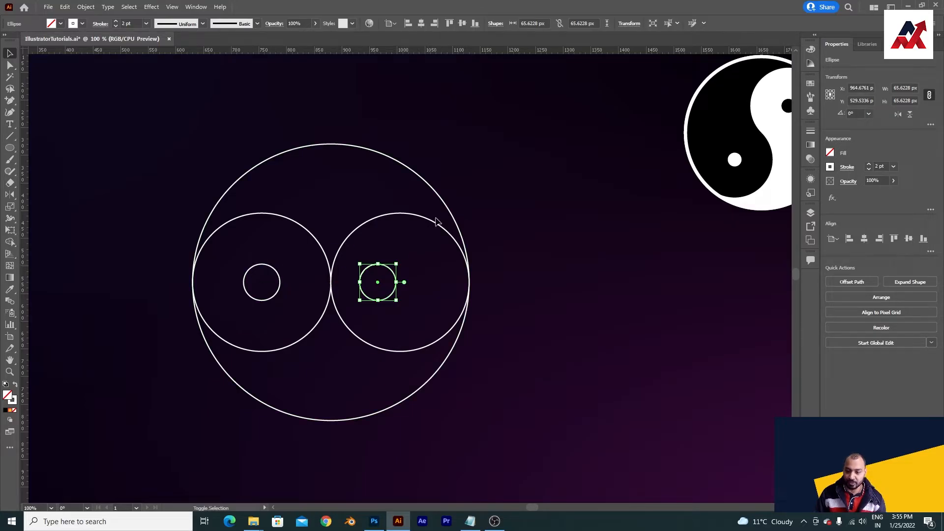
left_click(423, 219, "shift")
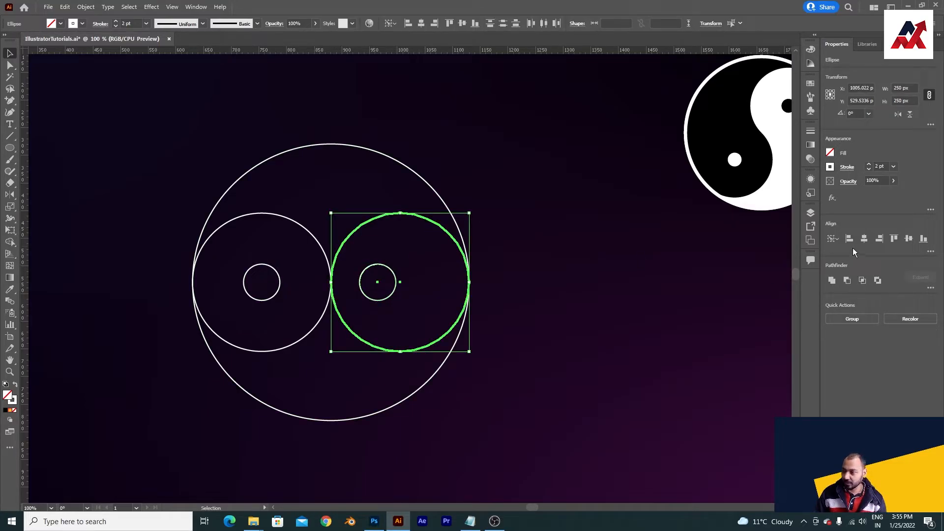
left_click(865, 238)
left_click(562, 310)
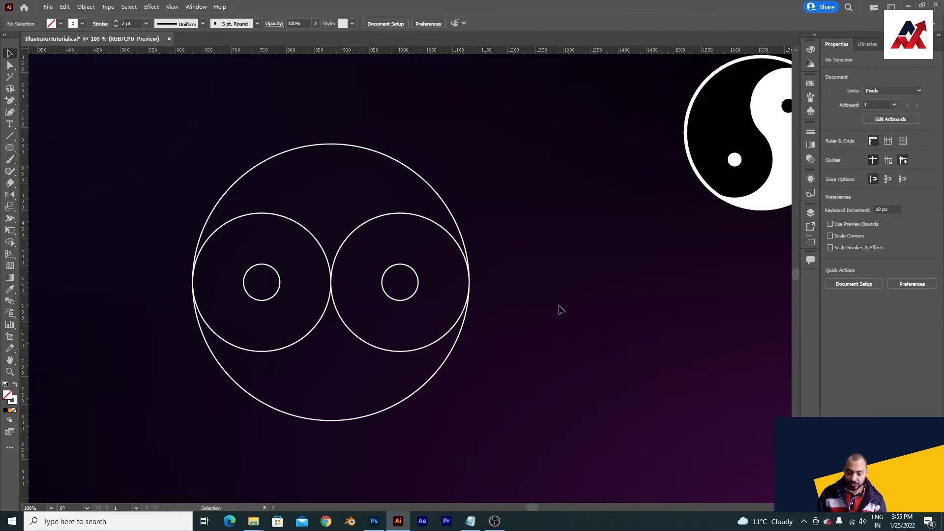
Step: Merge the regions of all circles with Shape Builder into two interlocking yin-yang halves, keeping both small circles separate
key("ctrl+0")
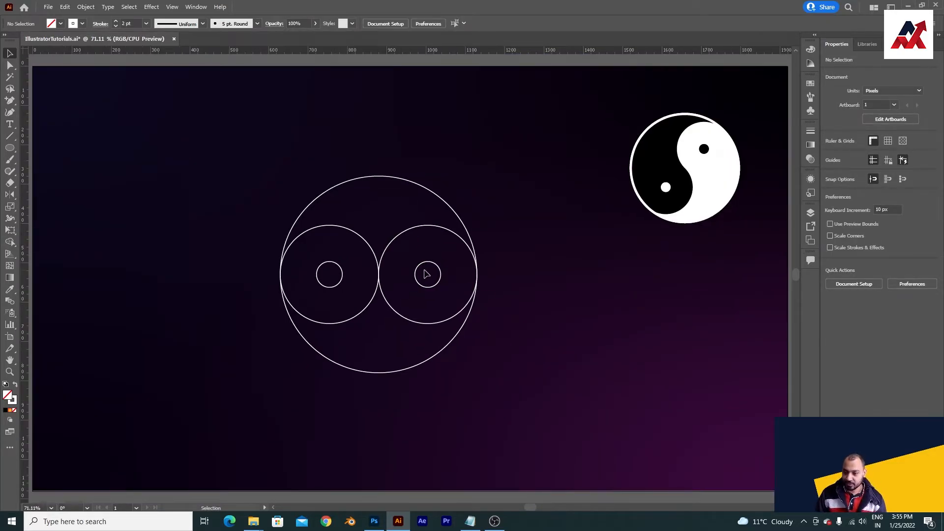
left_click_drag(526, 181, 323, 312)
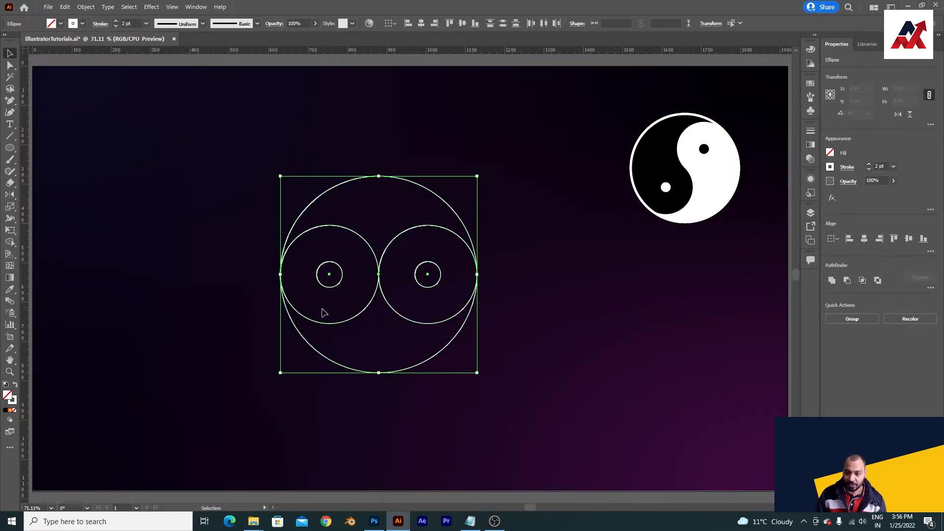
left_click(460, 324)
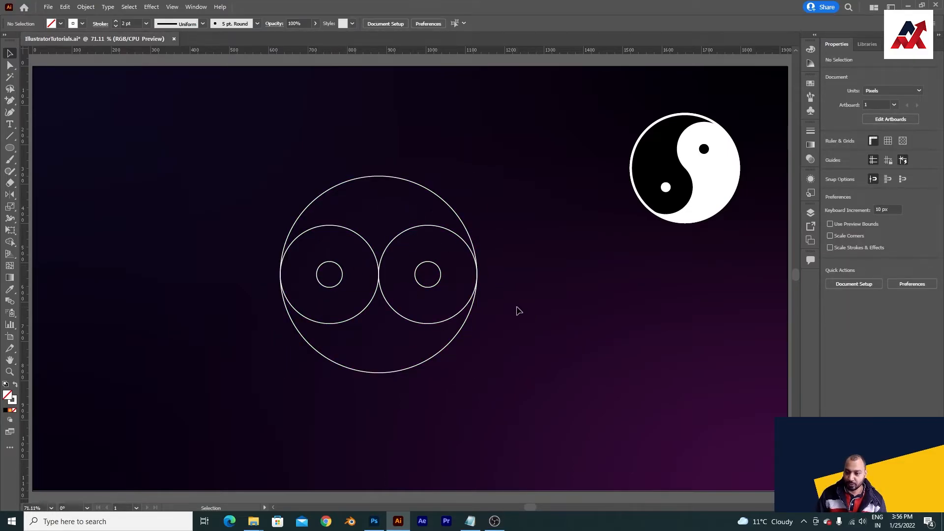
left_click_drag(538, 177, 178, 392)
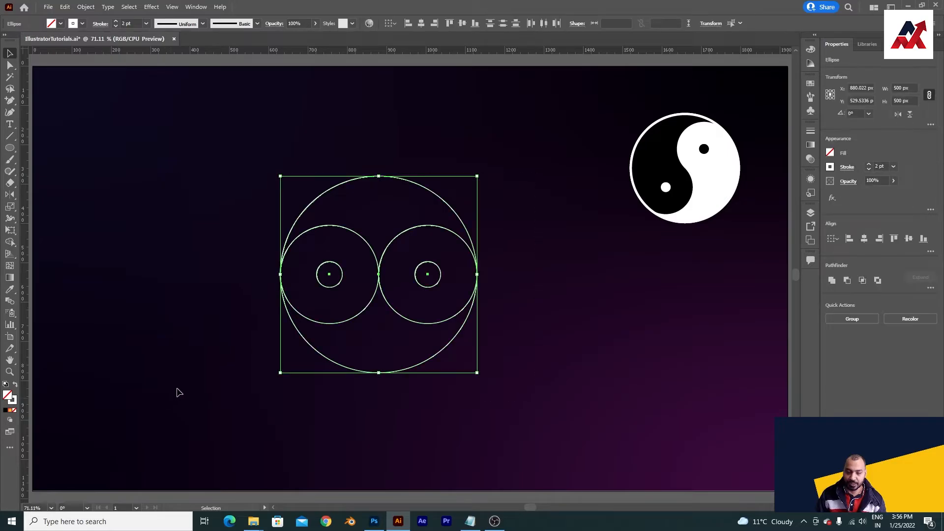
left_click(11, 244)
left_click(363, 268)
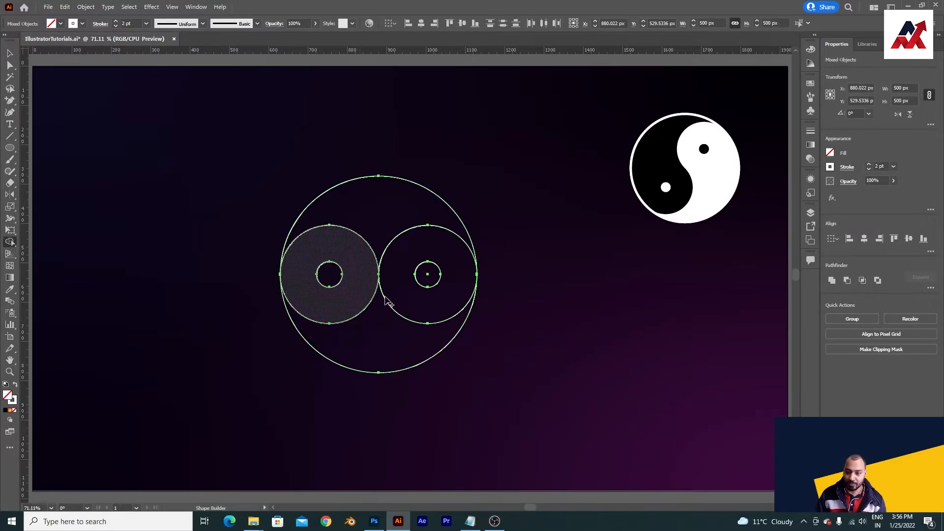
left_click(445, 261)
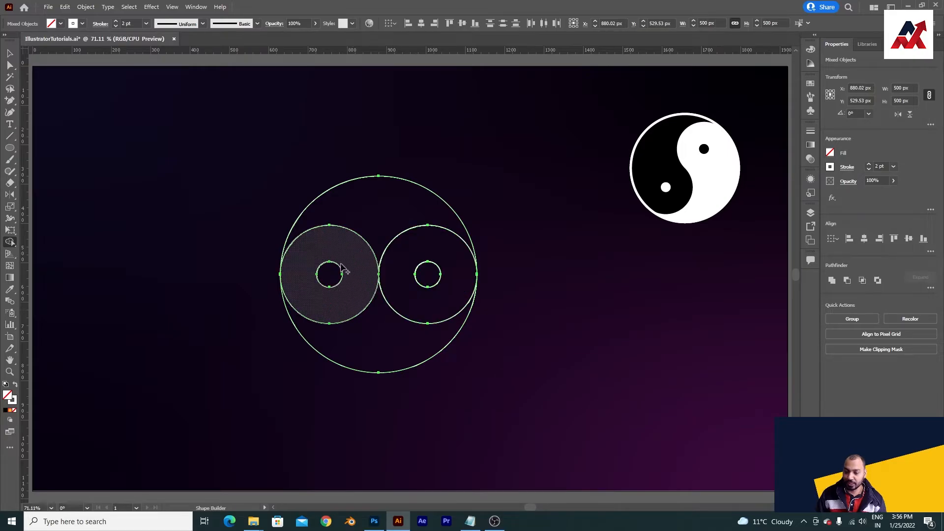
mouse_move(320, 256)
left_mouse_down()
mouse_move(355, 213)
mouse_move(391, 202)
mouse_move(438, 210)
mouse_move(424, 323)
mouse_move(375, 352)
left_mouse_up()
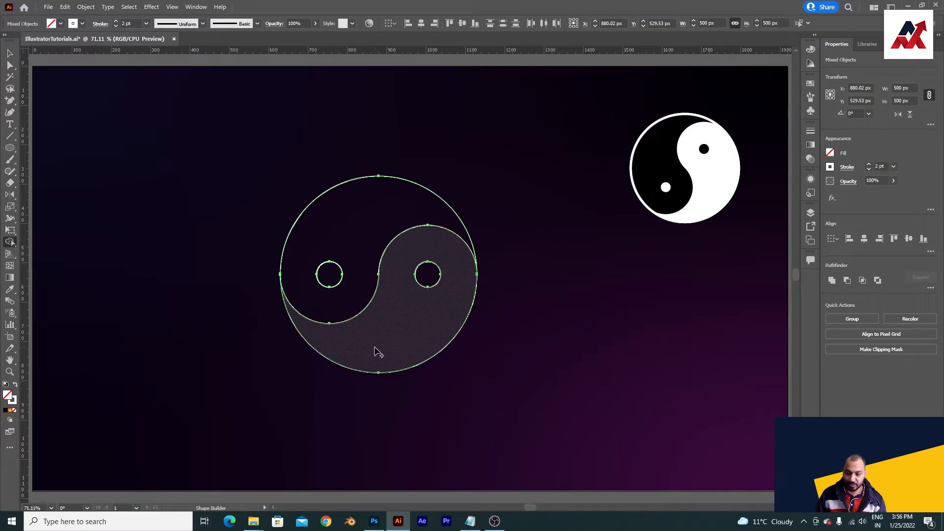
key("v")
left_click(457, 363)
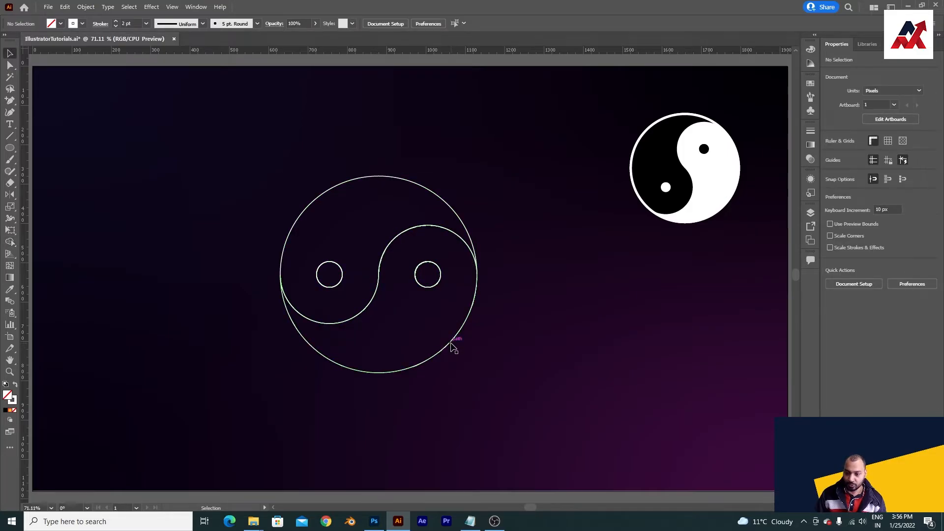
Step: Move the lower and upper halves away in turn to check that they are separate shapes, undoing each move
left_click_drag(450, 342, 486, 395)
key("ctrl+z")
left_click_drag(415, 183, 391, 138)
key("ctrl+z")
left_click(509, 238)
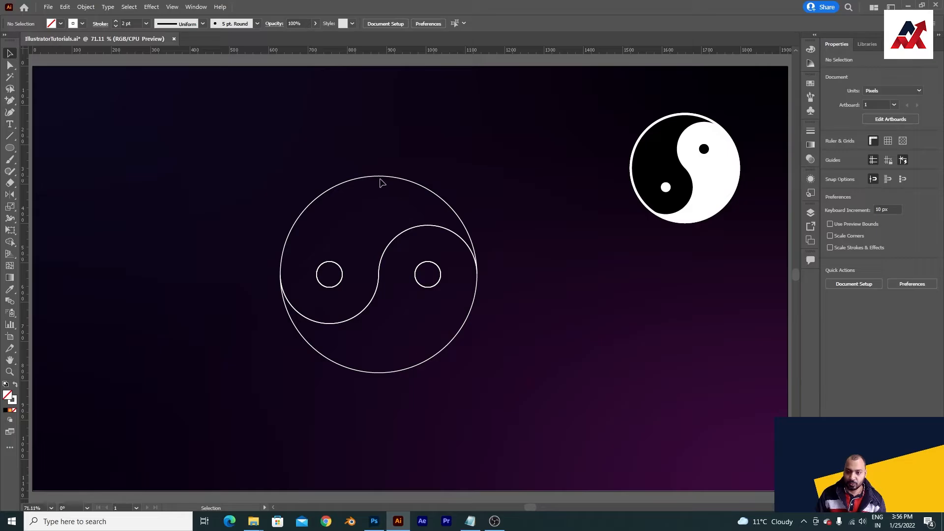
Step: Fill the upper half of the symbol with the red swatch
left_click(382, 183)
left_click(61, 24)
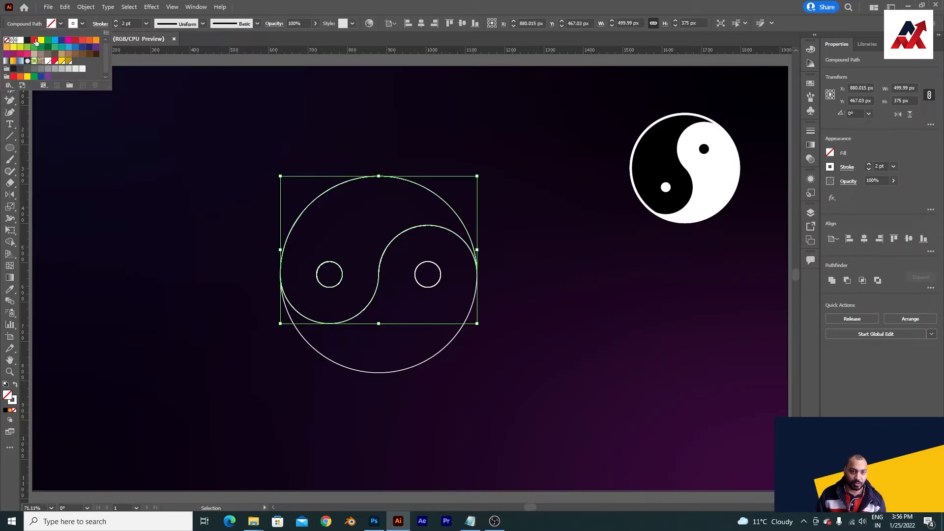
left_click(35, 40)
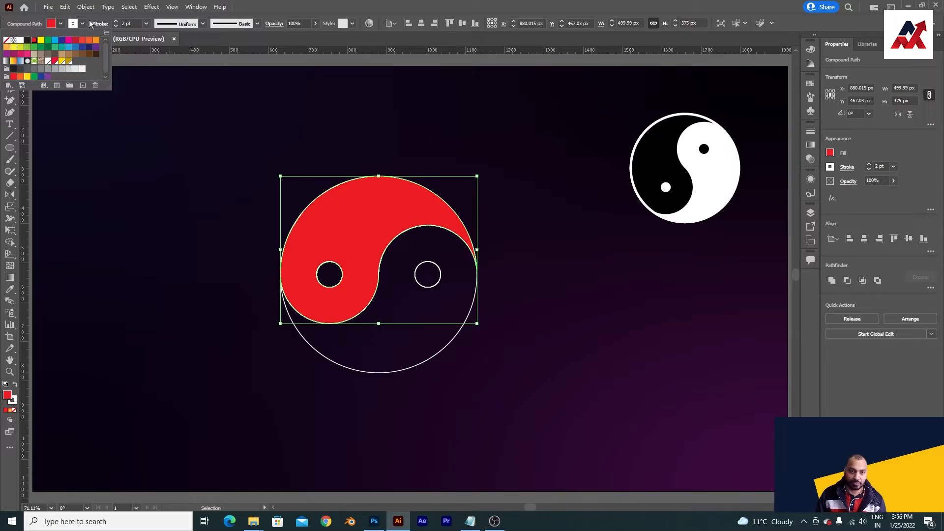
left_click(507, 230)
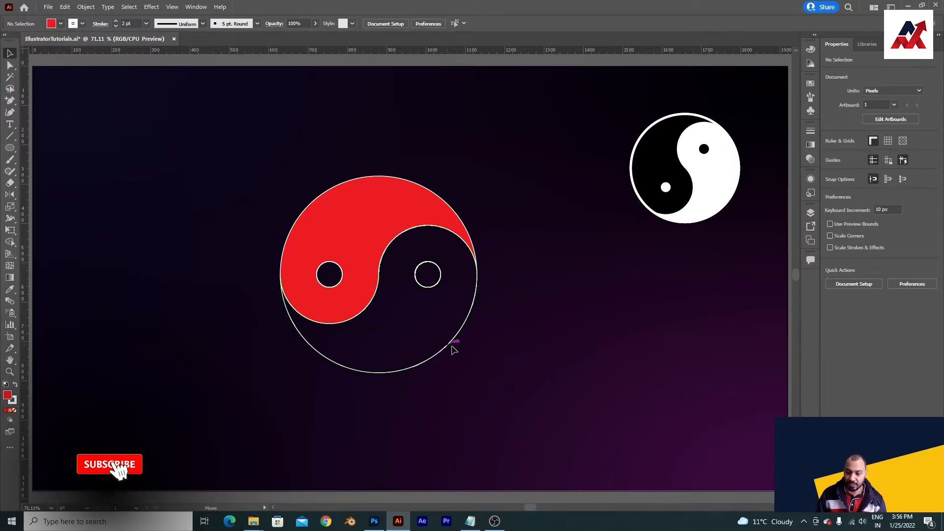
Step: Fill the lower half of the symbol with the yellow swatch
left_click(438, 345)
left_click(62, 24)
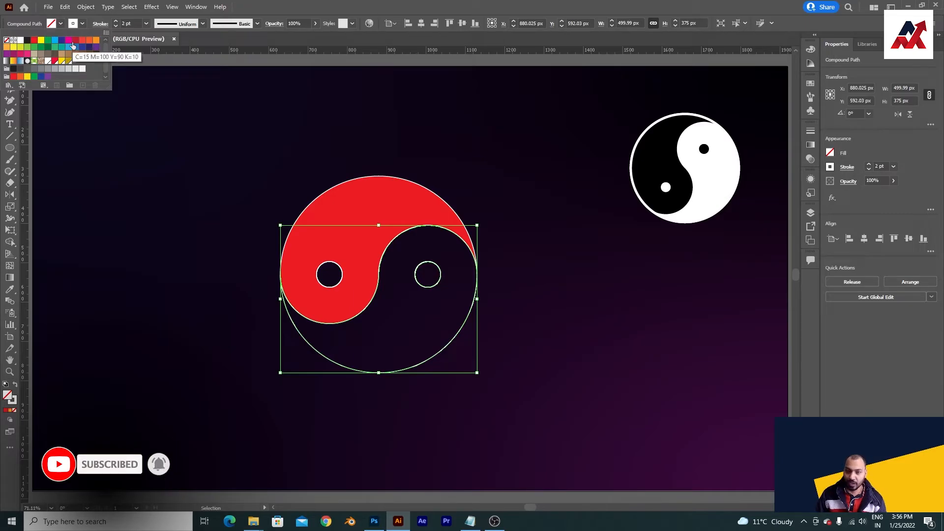
left_click(41, 41)
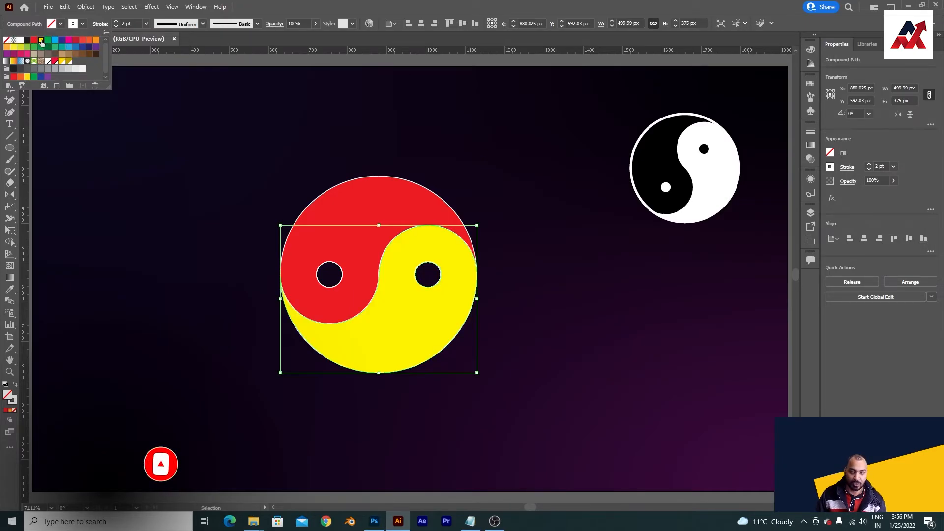
left_click(517, 310)
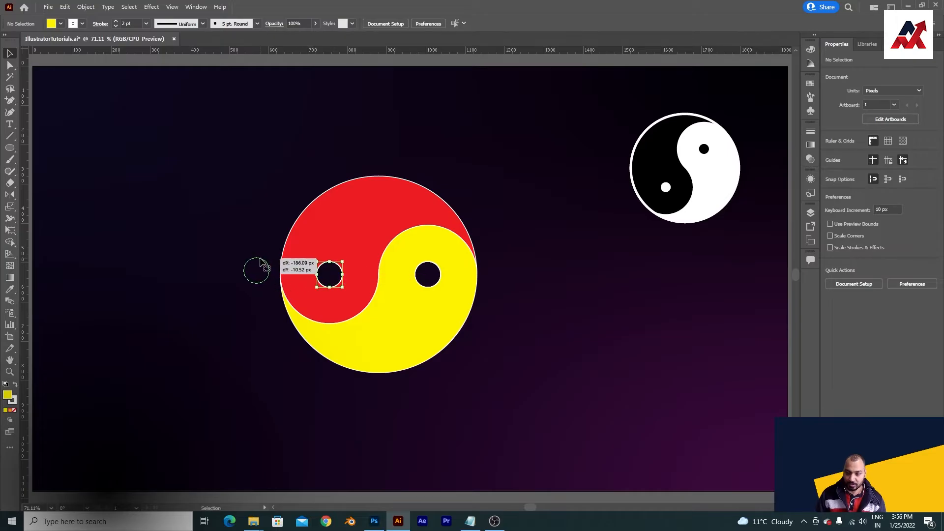
Step: Apply the lower half's yellow appearance to the left small circle with the Eyedropper
left_click(318, 274)
key("i")
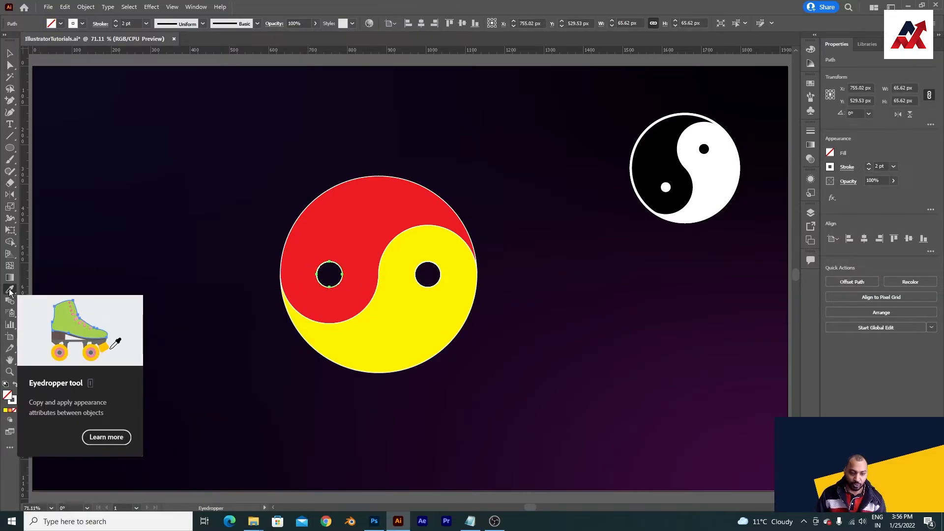
left_click(440, 309)
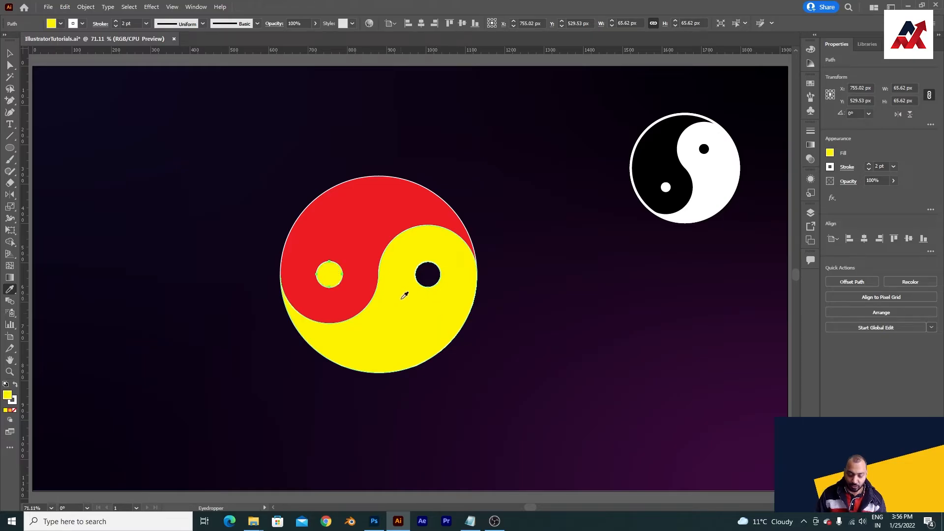
Step: Apply the upper half's red appearance to the right small circle with the Eyedropper
key("c")
left_click(444, 268)
key("Escape")
key("v")
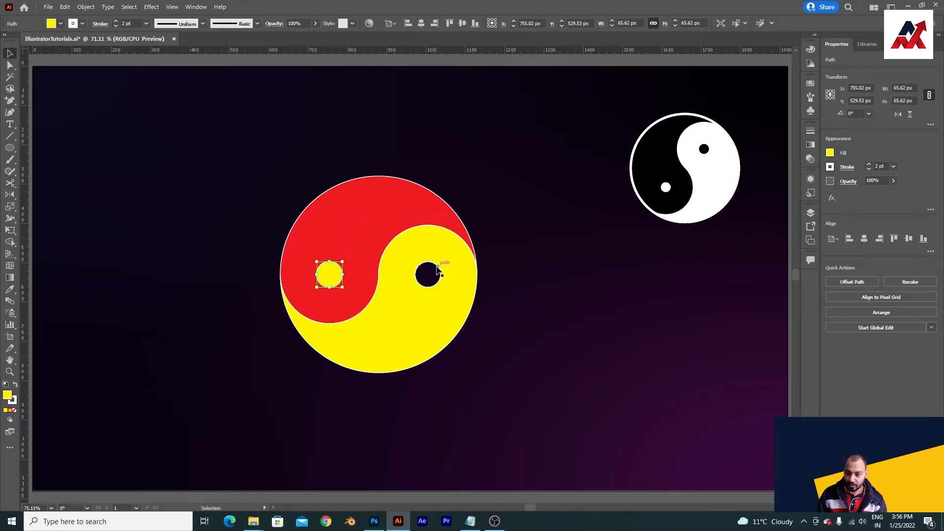
left_click(437, 270)
key("i")
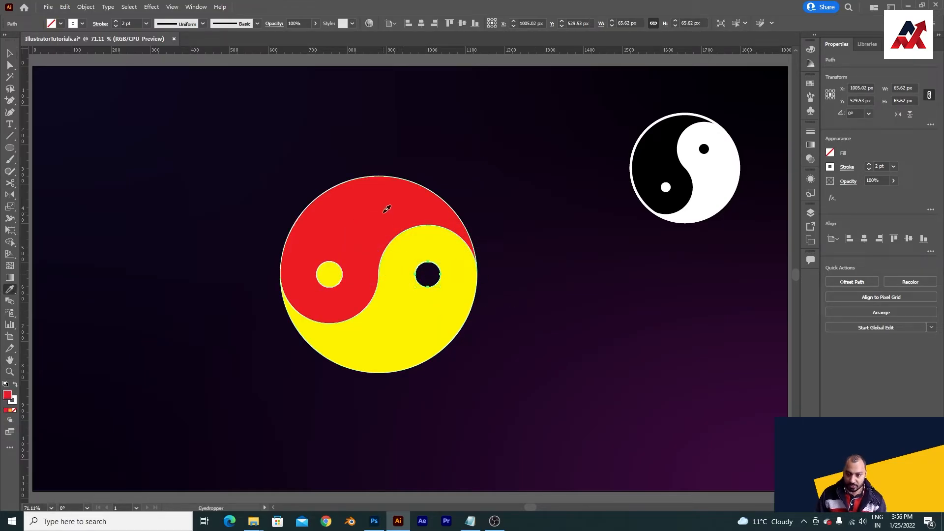
left_click(387, 209)
key("v")
Step: Group all parts of the yin-yang symbol and set the group's stroke to None
left_click_drag(498, 373, 166, 140)
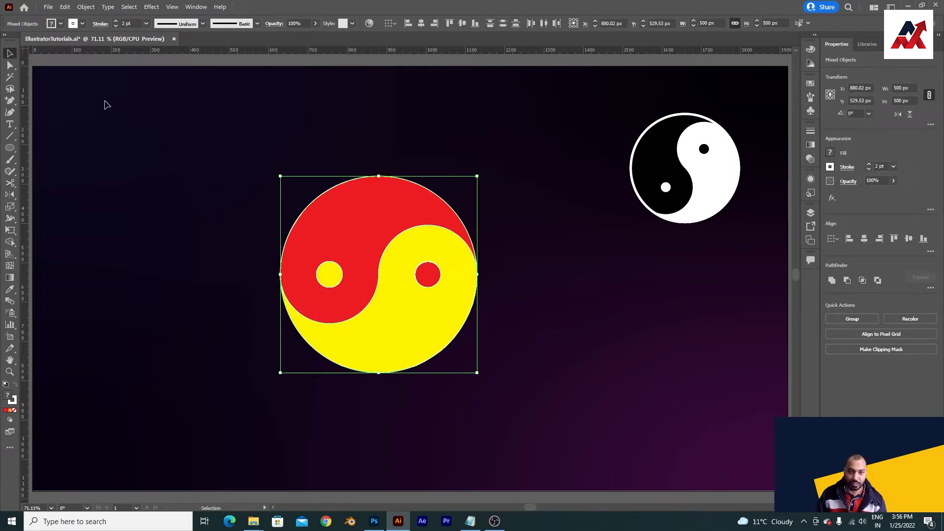
key("ctrl+g")
left_click(83, 23)
left_click(7, 40)
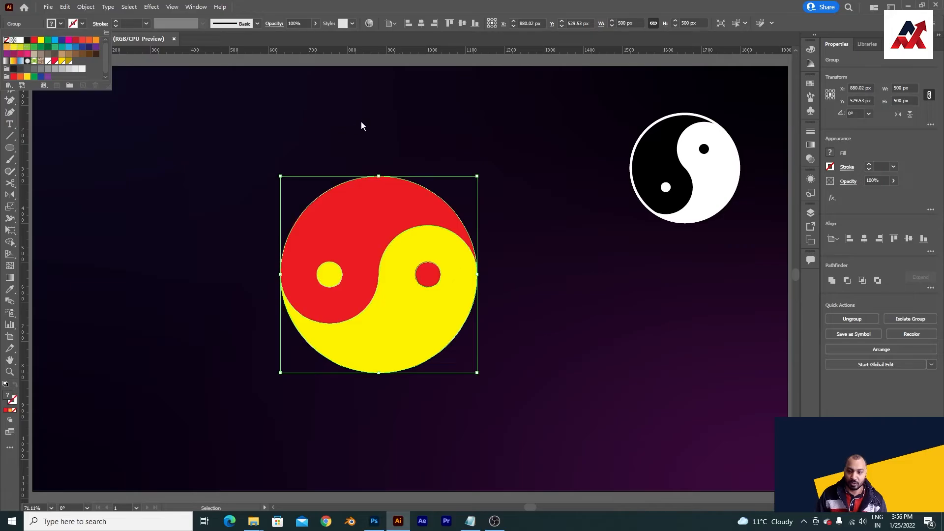
left_click(361, 127)
Step: Create a new circle 500 px wide and 500 px high over the symbol with the Ellipse tool
left_click(9, 147)
left_click(327, 192)
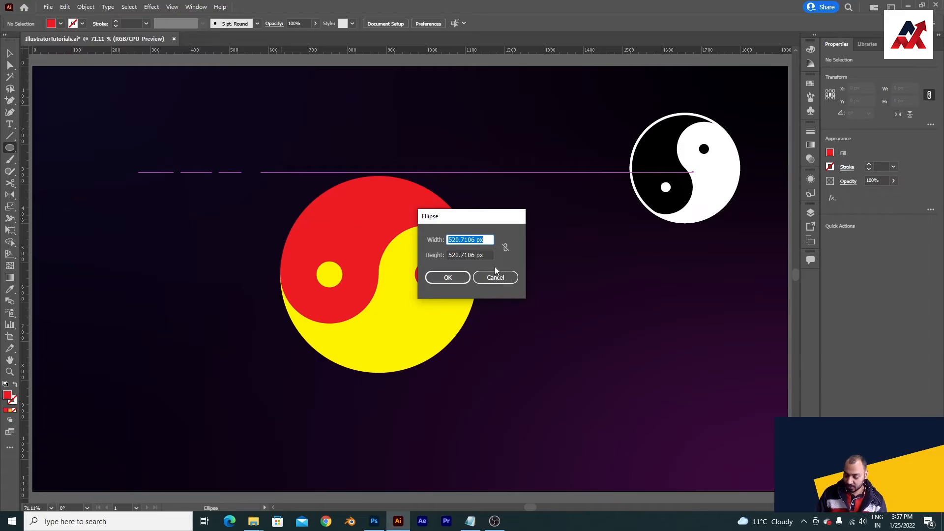
type("500")
key("Tab")
type("500")
key("Return")
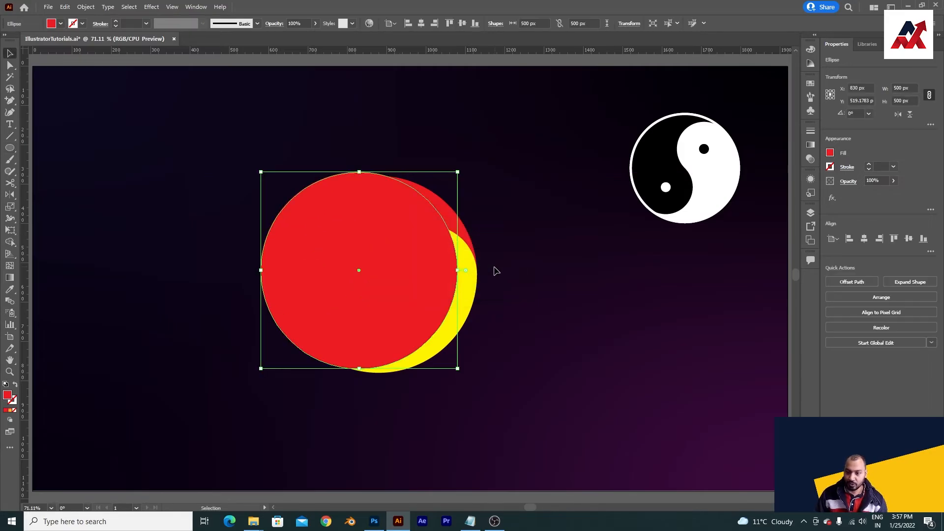
Step: Centre the new 500 px circle and the yin-yang group horizontally and vertically on the artboard so they coincide
left_click(865, 239)
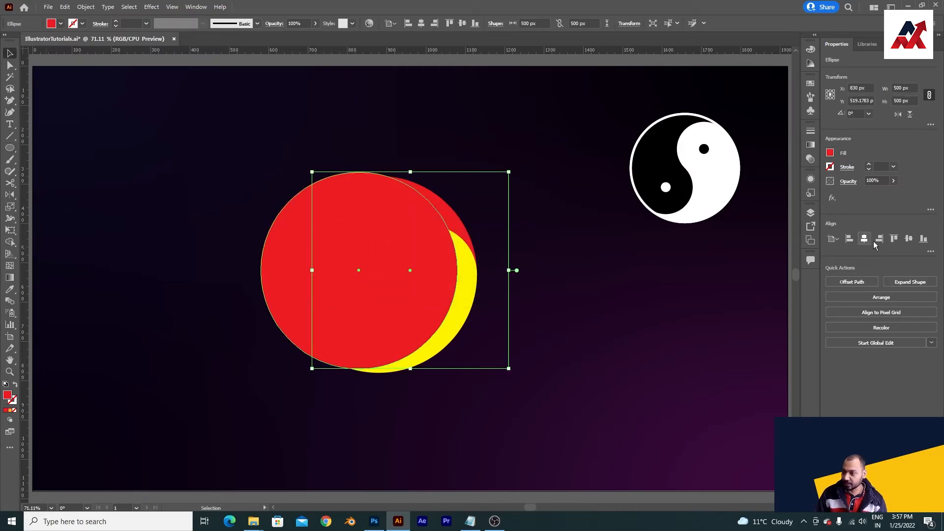
left_click(909, 239)
left_click(558, 392)
left_click(297, 284)
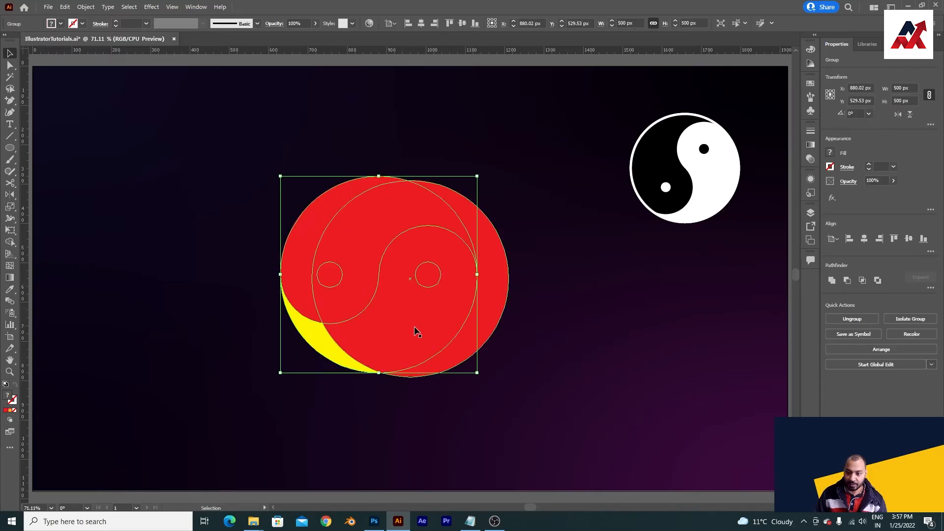
left_click(865, 239)
left_click(908, 239)
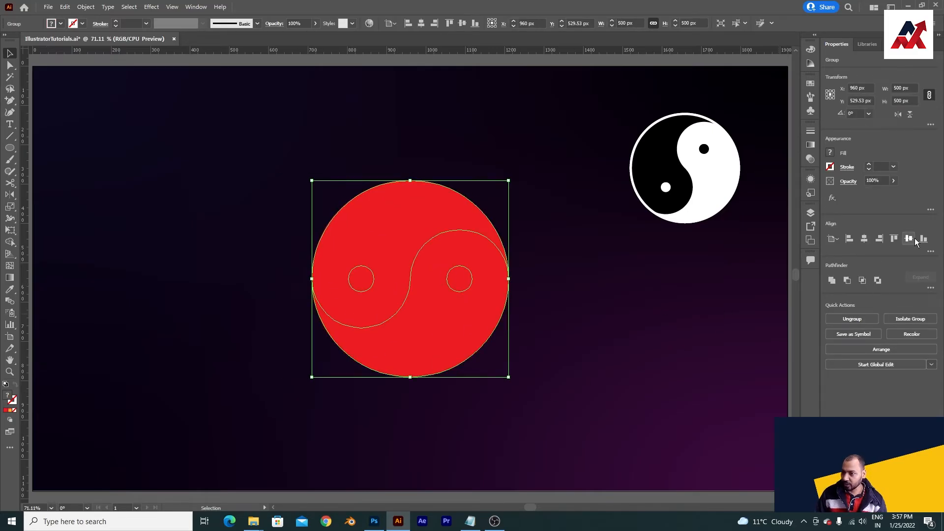
Step: Set the fill of the new 500 px circle covering the yin-yang symbol to None
left_click(641, 308)
left_click(462, 260)
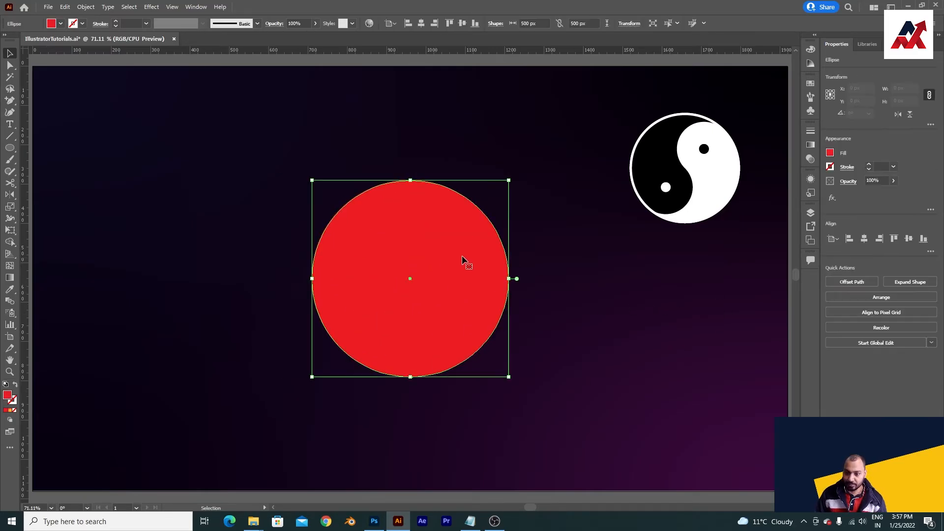
left_click(60, 23)
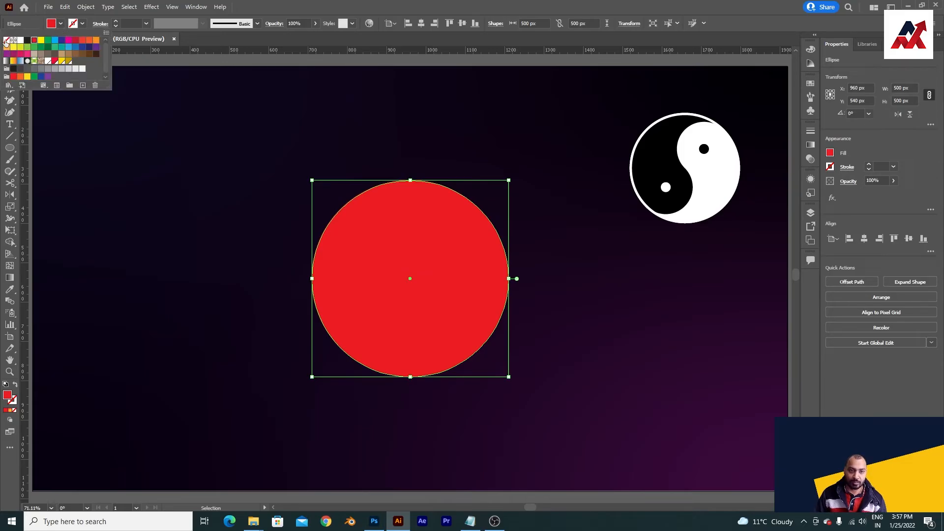
left_click(441, 182)
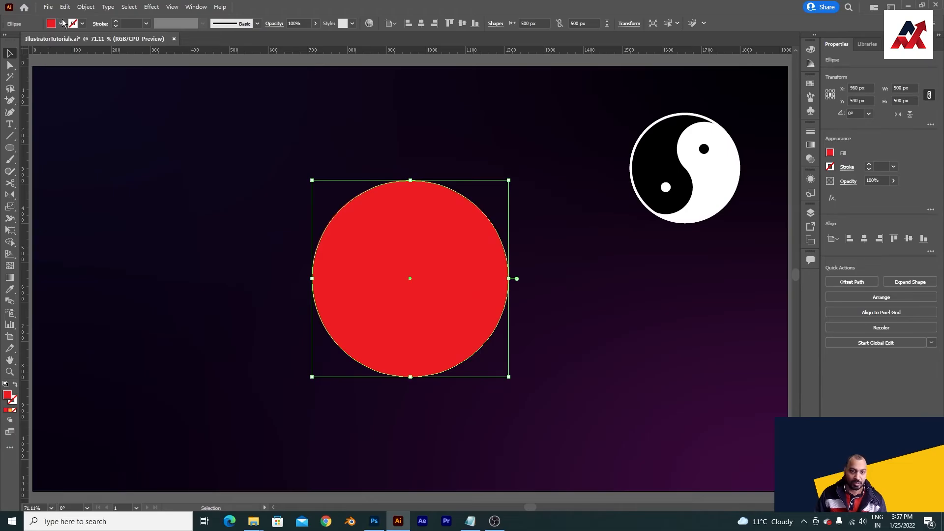
left_click(61, 24)
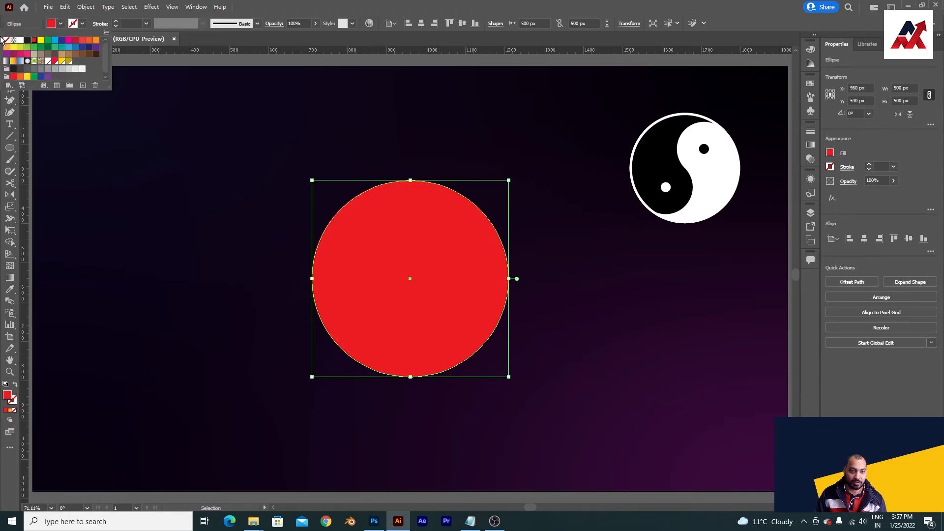
left_click(6, 40)
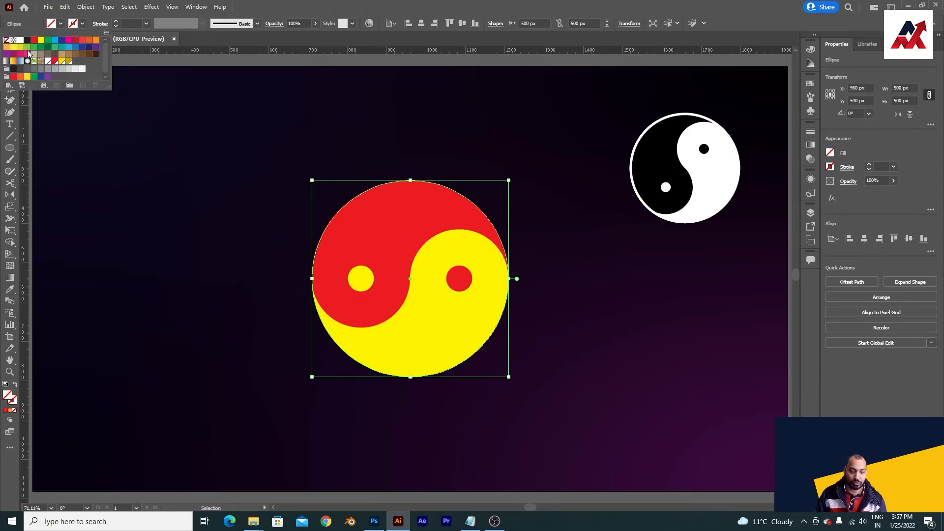
Step: Outline the unfilled circle with a white stroke, trying a 5 pt weight before setting it to 10 pt
left_click(132, 24)
type("5")
key("Return")
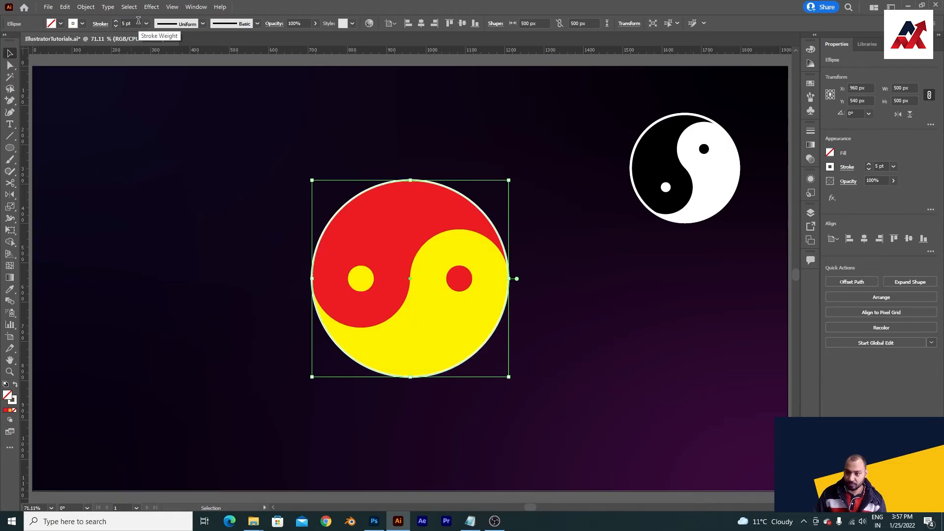
type("10")
key("Return")
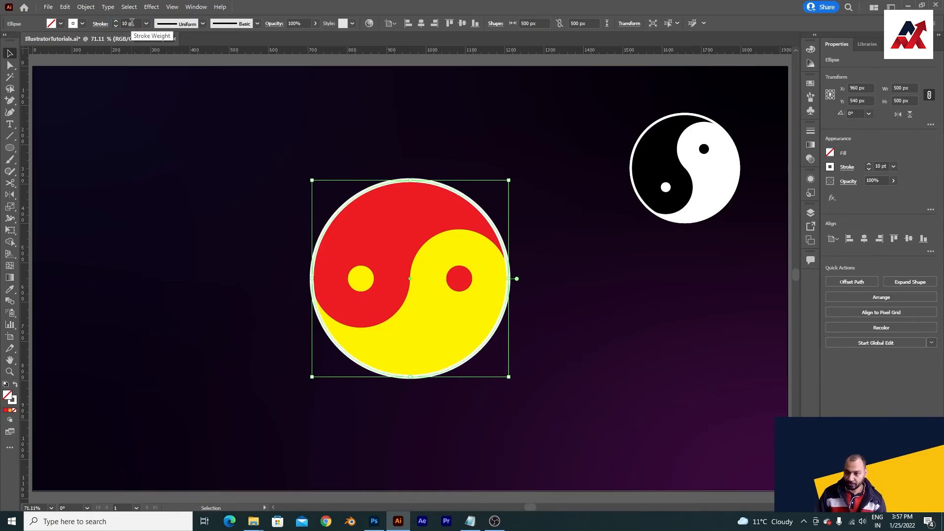
left_click(179, 165)
Step: Group the yin-yang symbol with its outline circle and rotate the group 45° counterclockwise to match the sample's orientation
left_click_drag(423, 304, 321, 282)
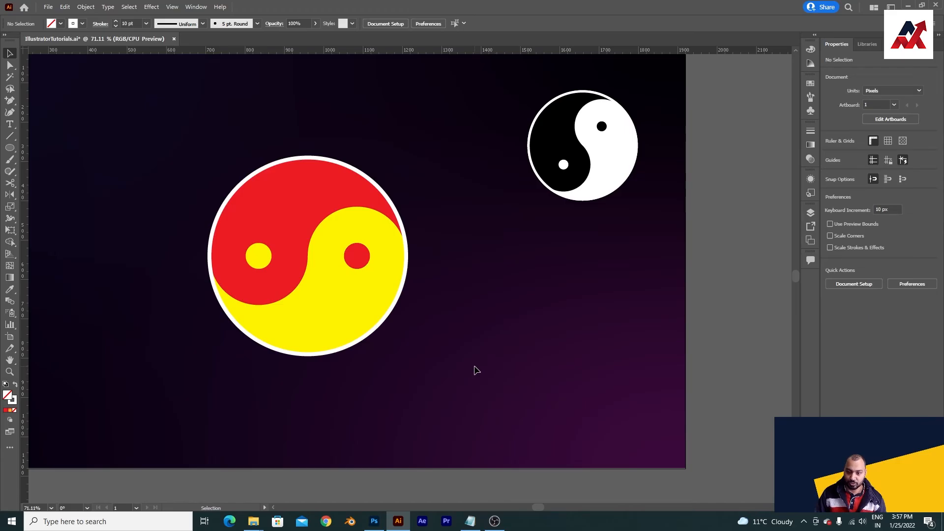
left_click_drag(457, 383, 185, 206)
key("a")
key("ctrl+g")
key("v")
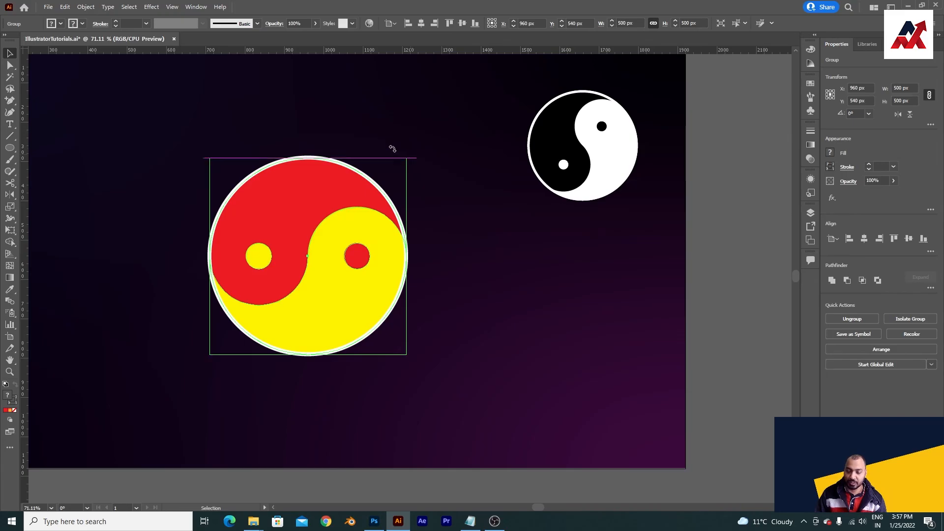
left_click_drag(390, 147, 268, 143)
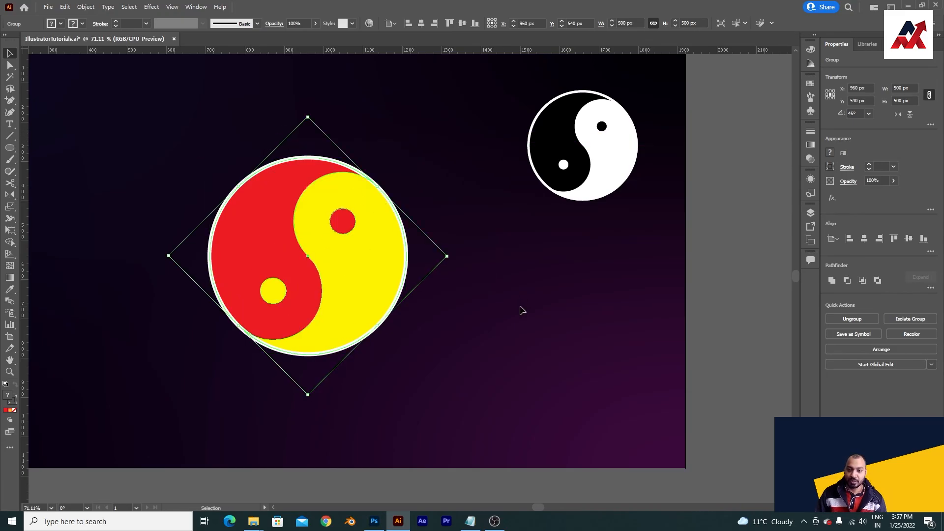